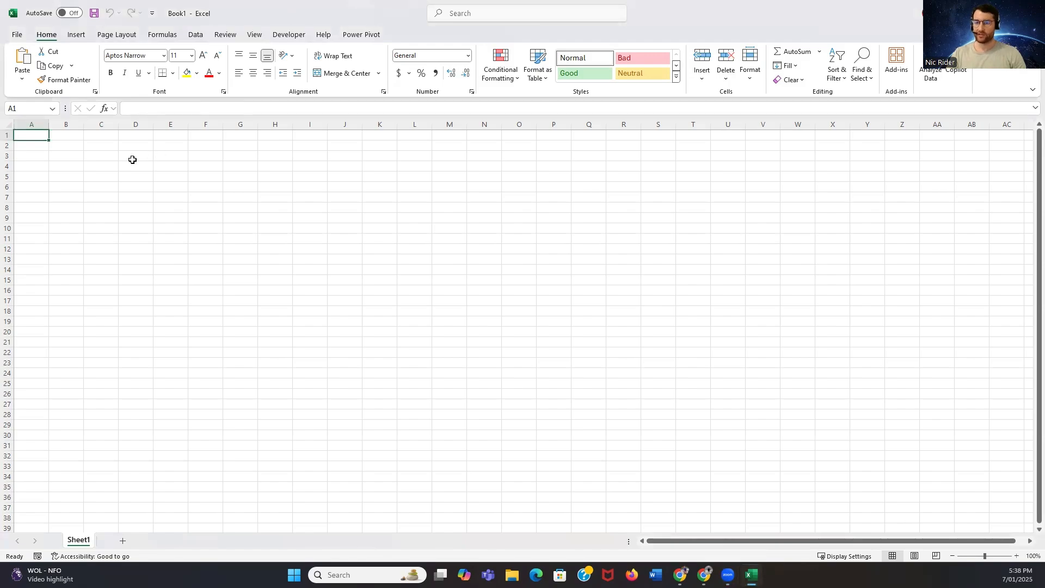
# Launch the Power Query Editor from the blank workbook
pyautogui.click(76, 159)
pyautogui.click(30, 144)
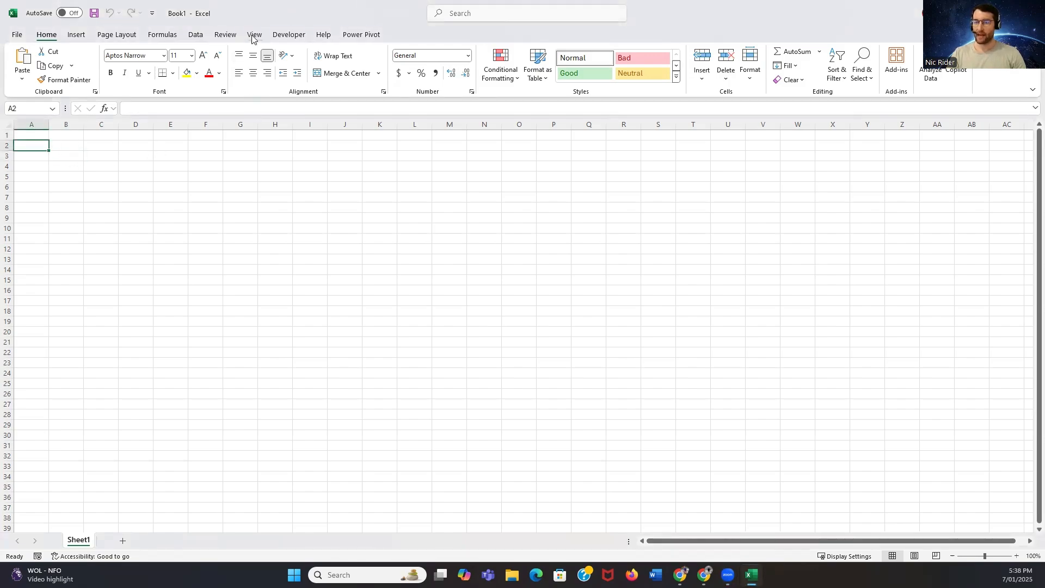
pyautogui.click(197, 36)
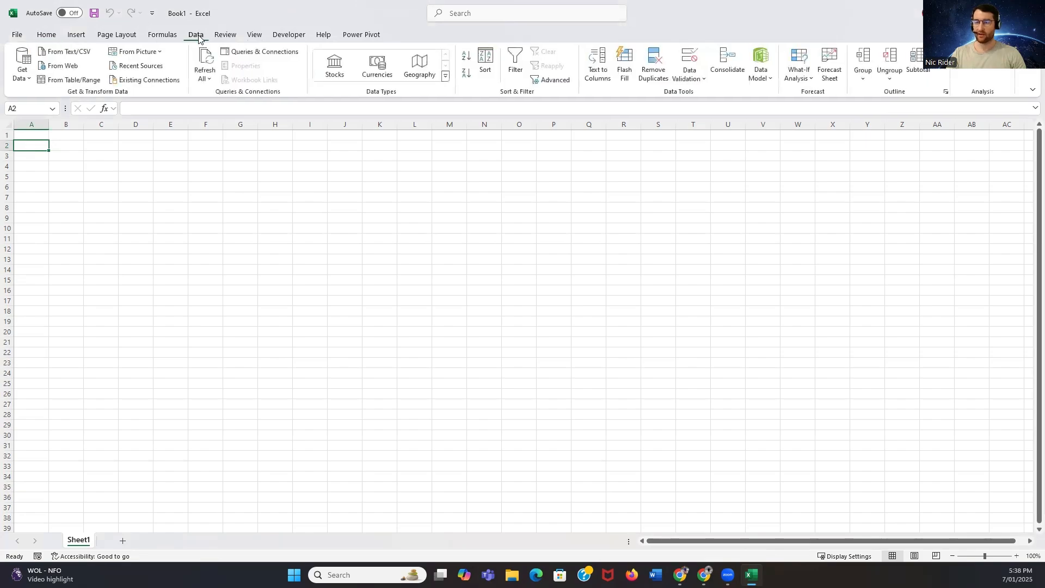
pyautogui.click(25, 79)
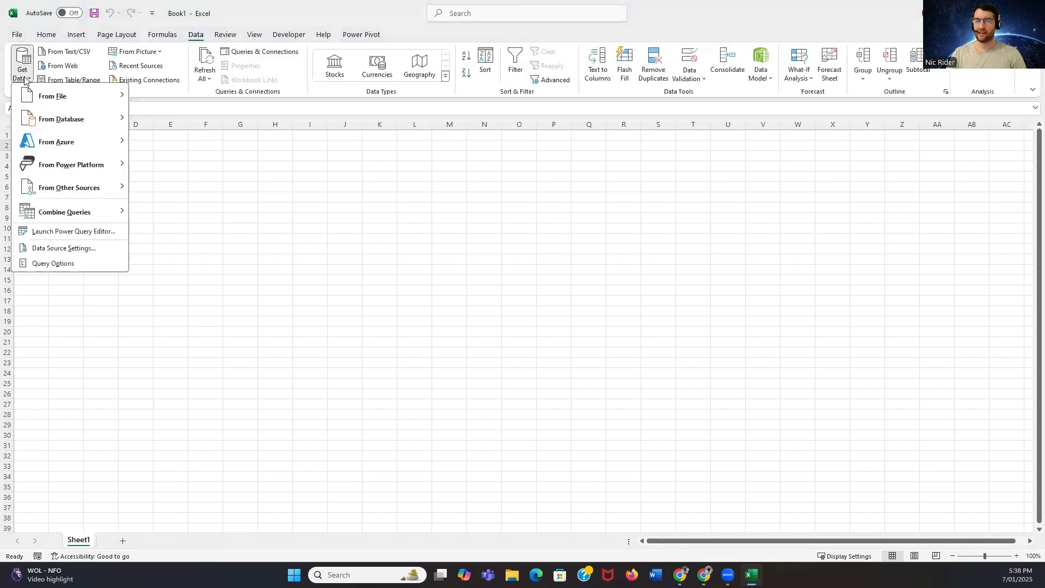
pyautogui.click(96, 232)
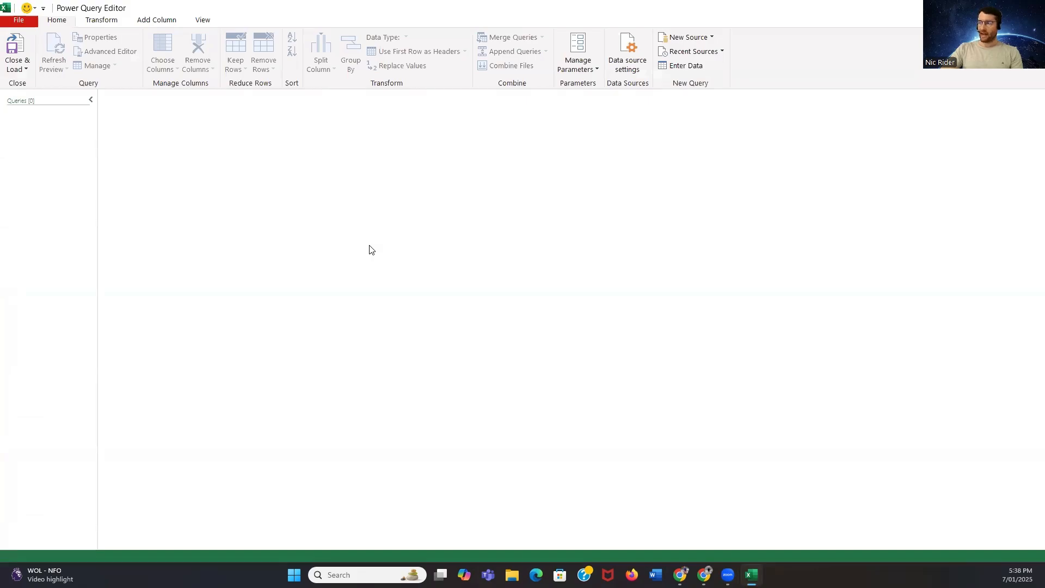
pyautogui.click(706, 39)
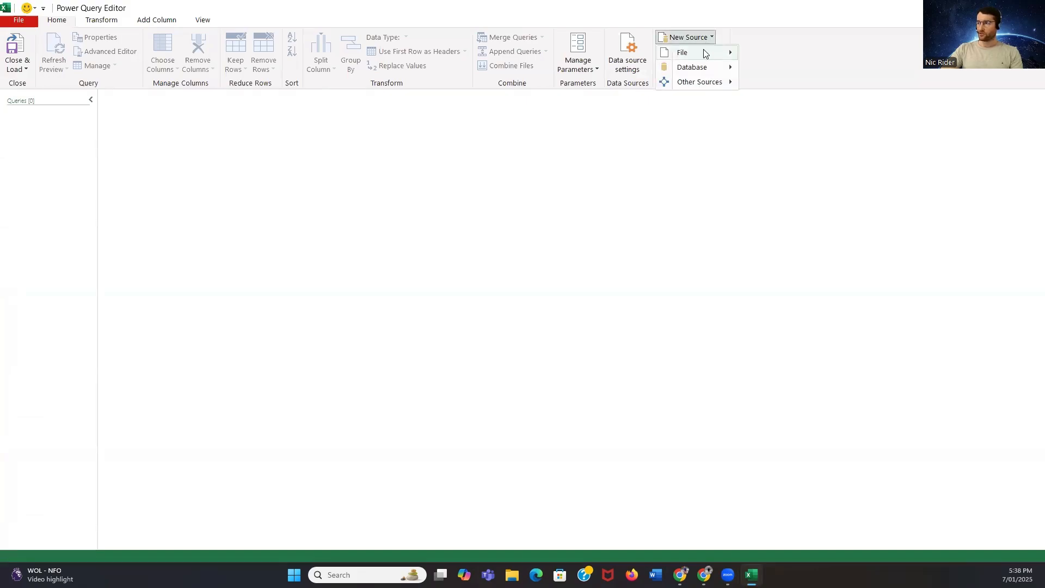
pyautogui.moveTo(705, 52)
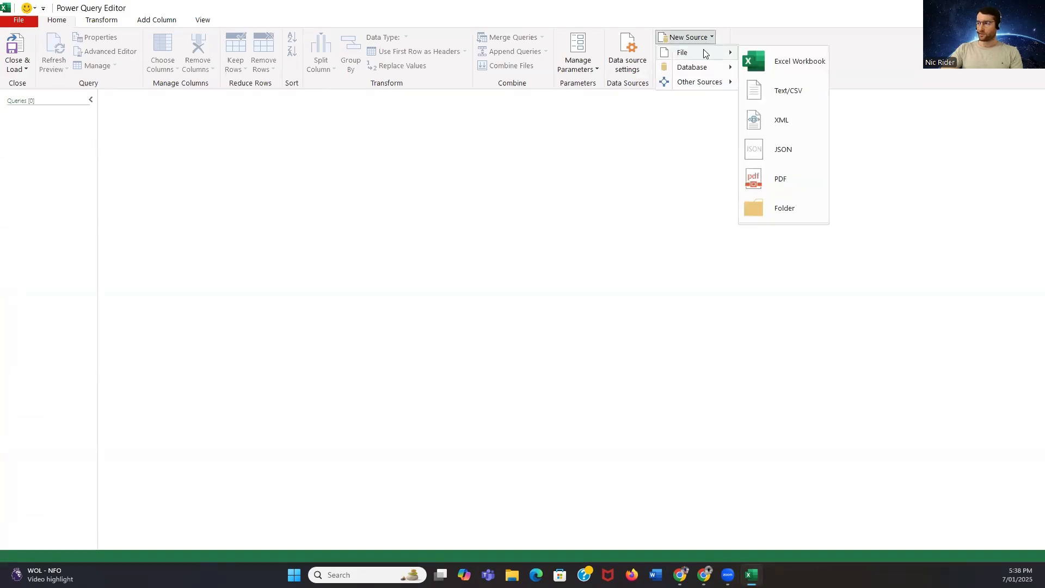
pyautogui.click(782, 60)
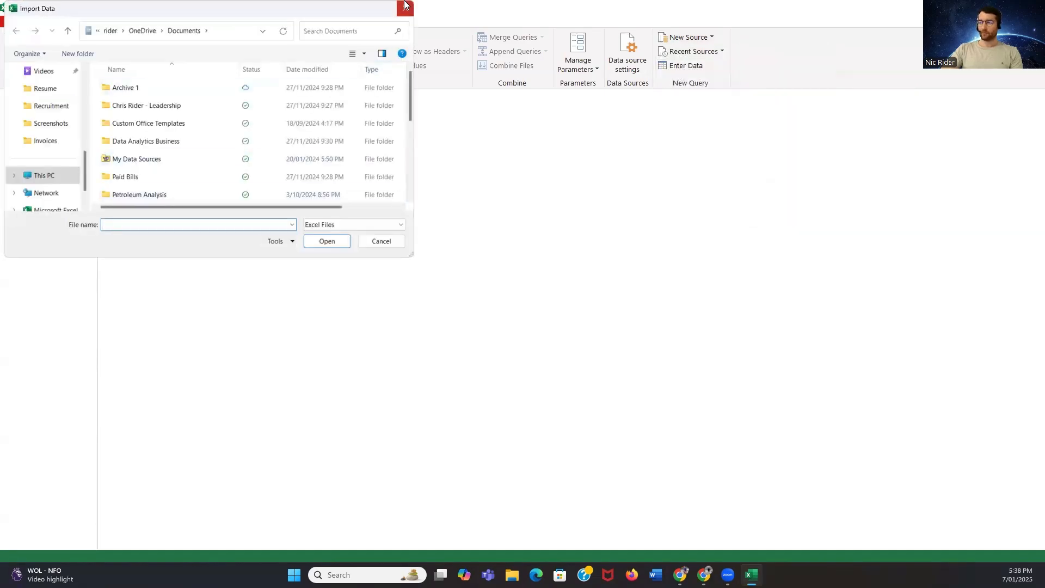
pyautogui.click(405, 7)
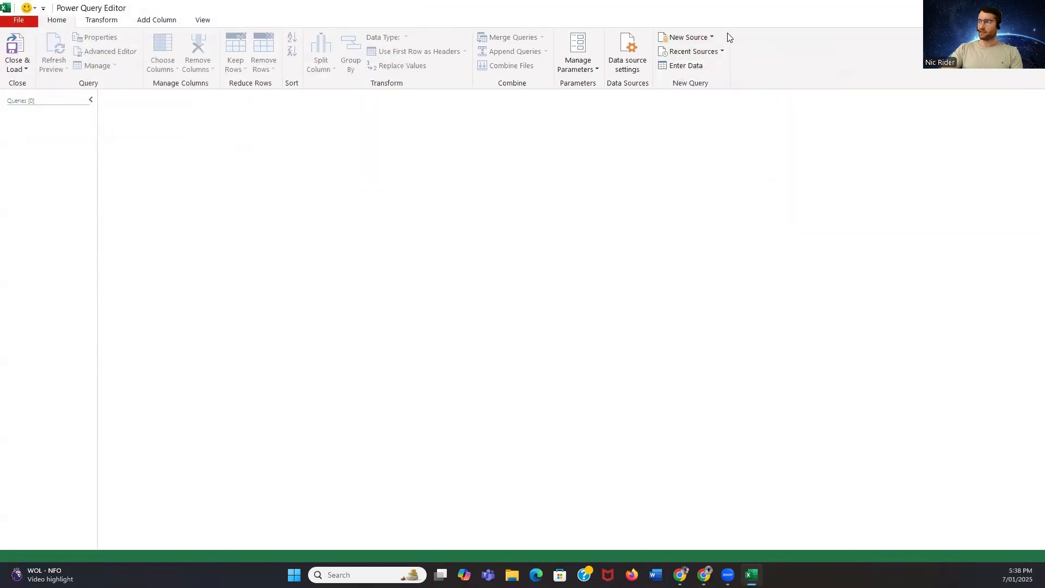
pyautogui.click(711, 39)
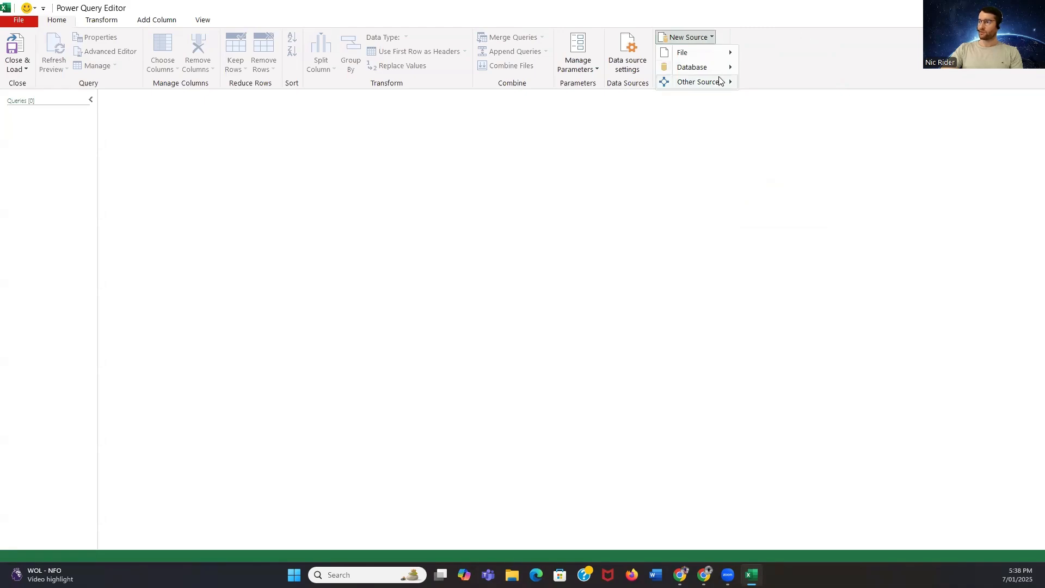
pyautogui.moveTo(714, 82)
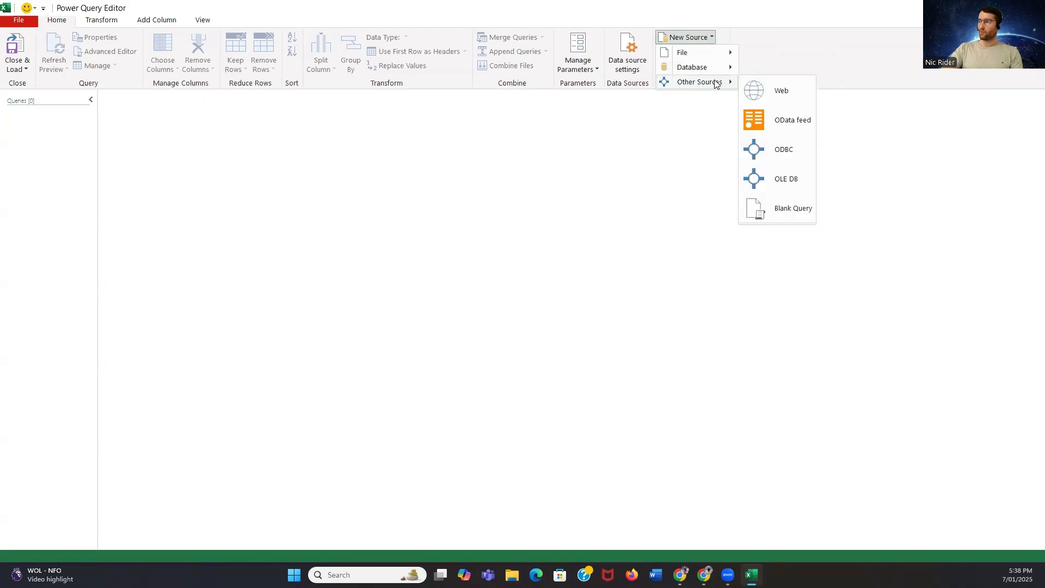
pyautogui.click(794, 94)
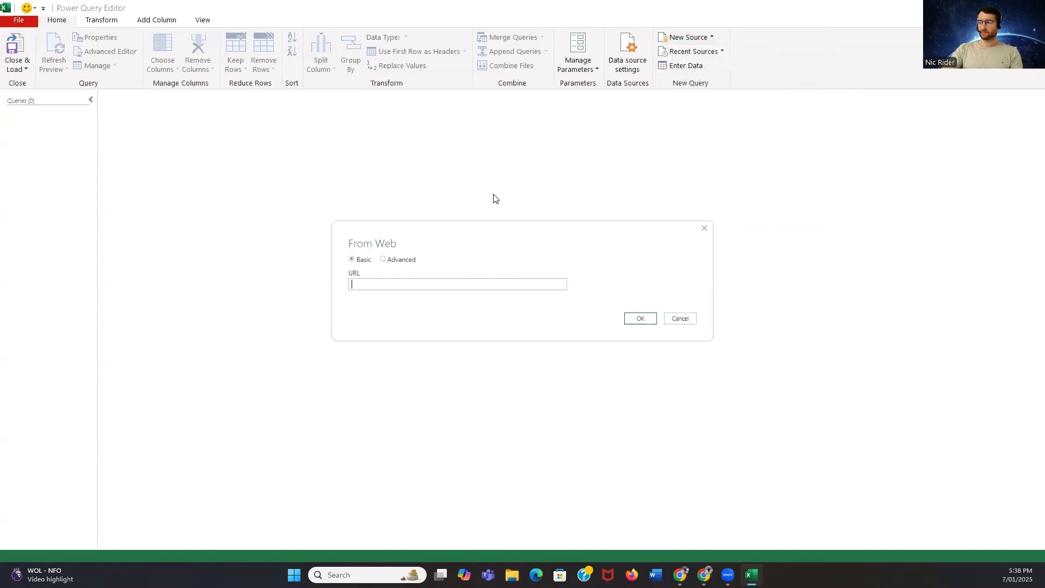
pyautogui.hotkey('alt', 'Tab')
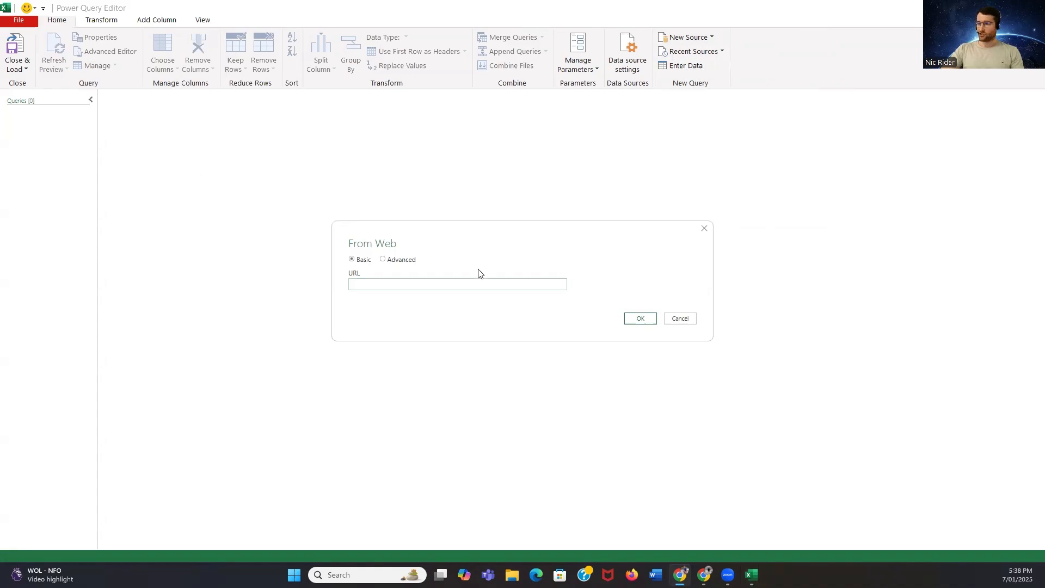
pyautogui.click(457, 281)
pyautogui.write('https://en.wikipedia.org/wiki/World_record_progression_50_metres_freestyle')
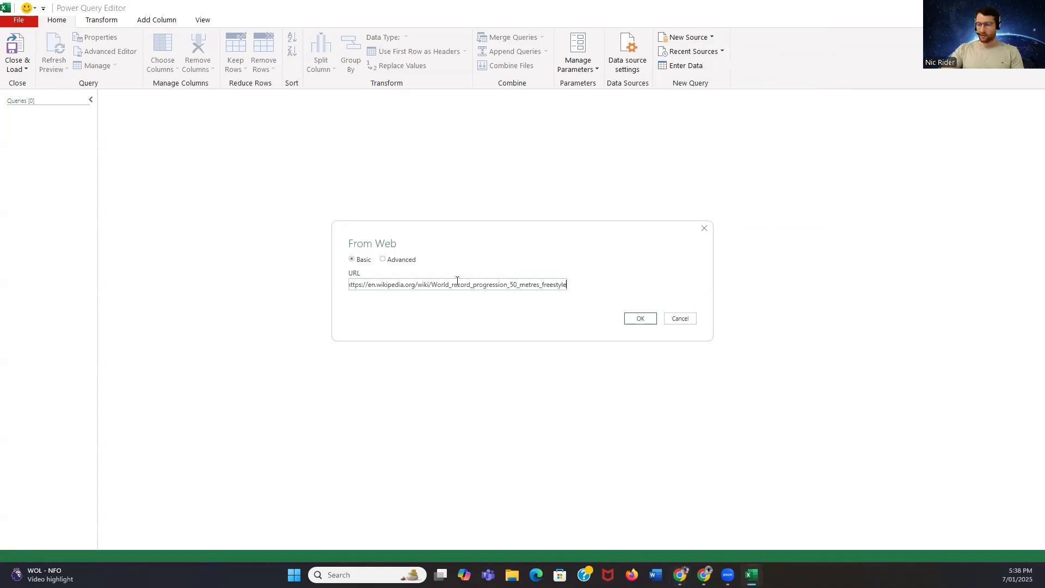
pyautogui.click(641, 320)
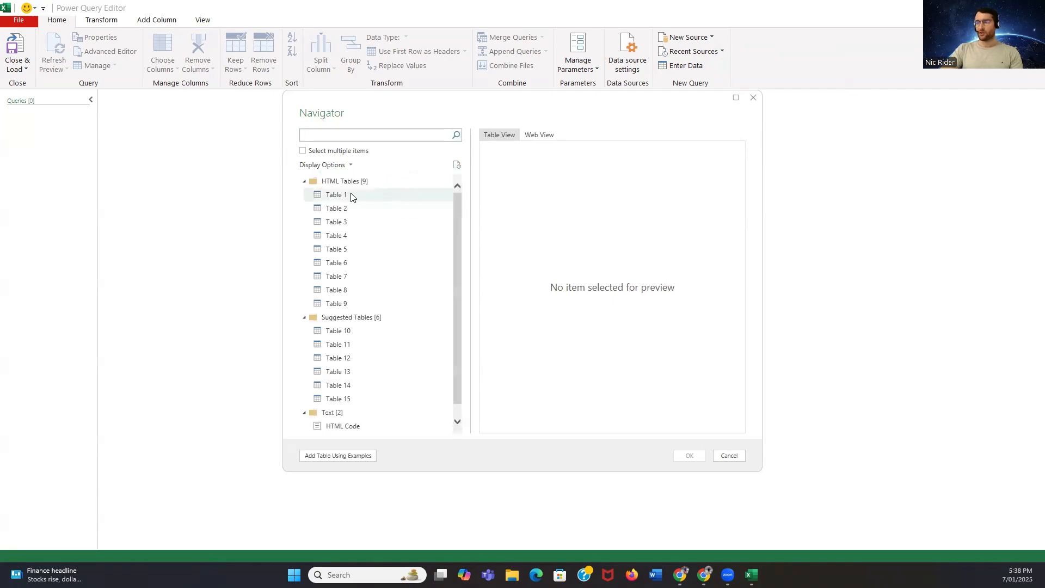
# Preview Table 1 from the web page's HTML tables and load it into the editor as a query
pyautogui.click(341, 197)
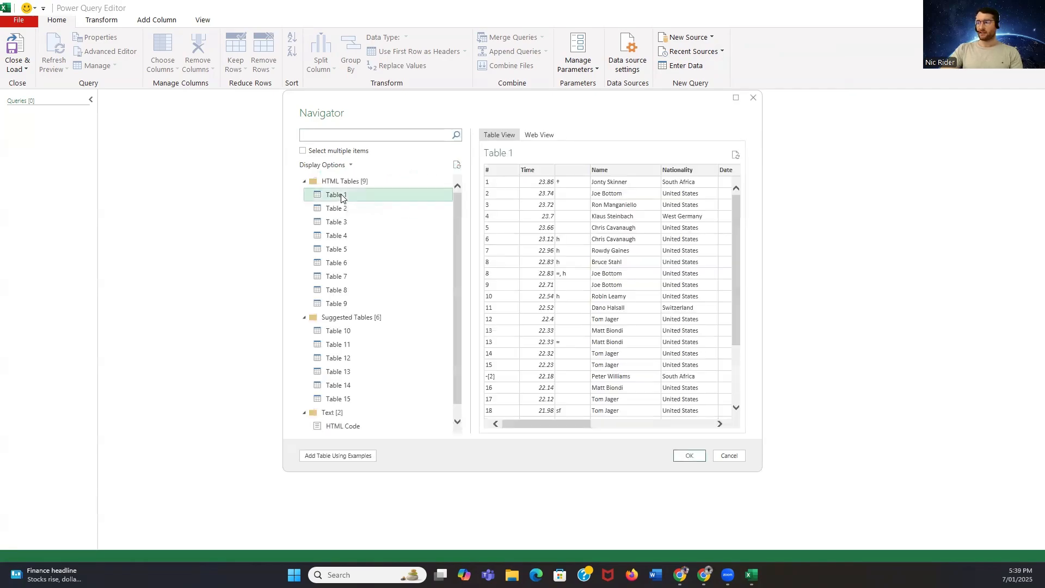
pyautogui.scroll(-3, 707, 214)
pyautogui.scroll(2, 694, 237)
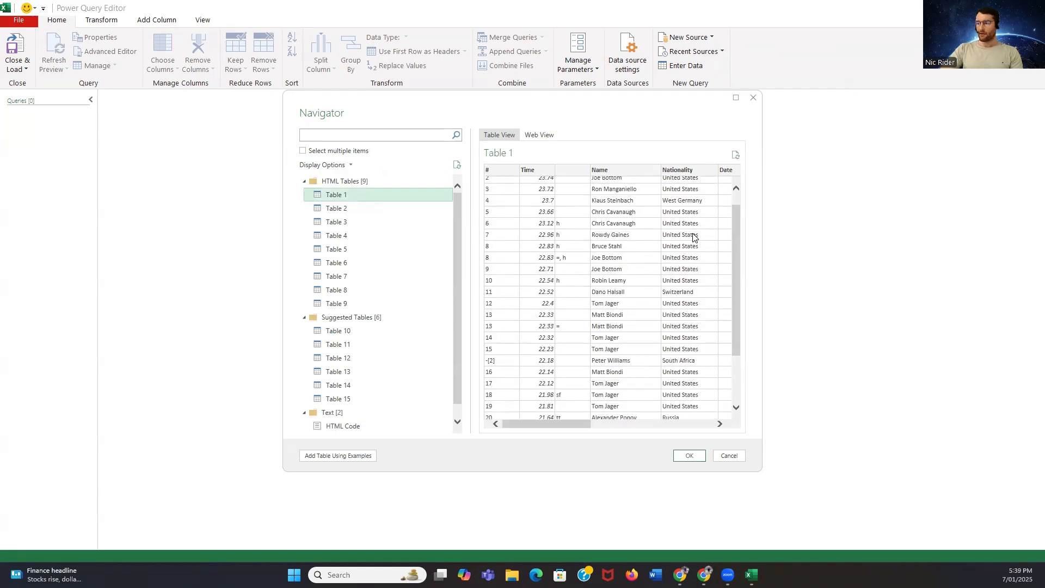
pyautogui.scroll(-2, 694, 242)
pyautogui.scroll(3, 694, 252)
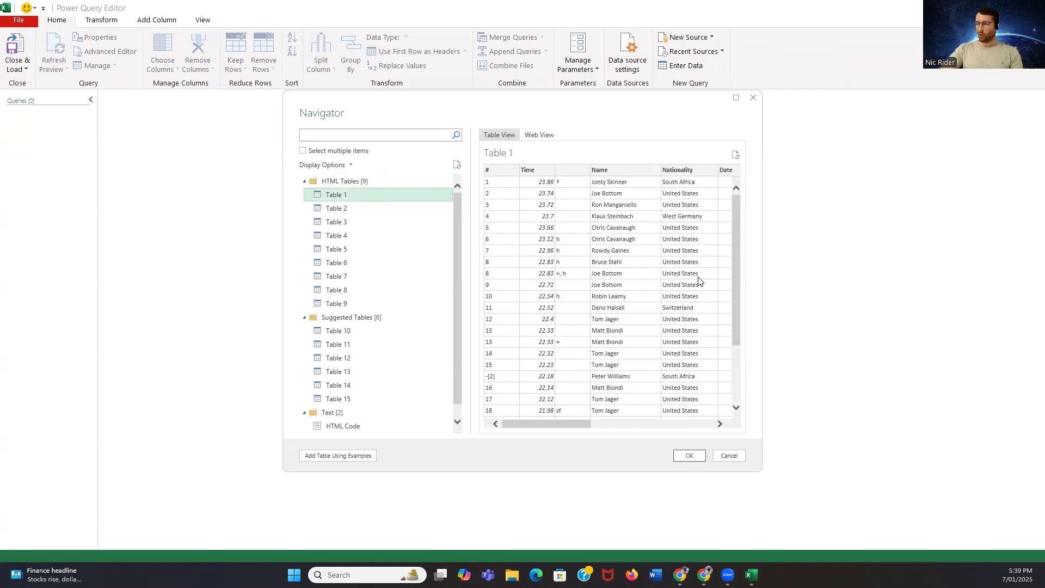
pyautogui.click(690, 456)
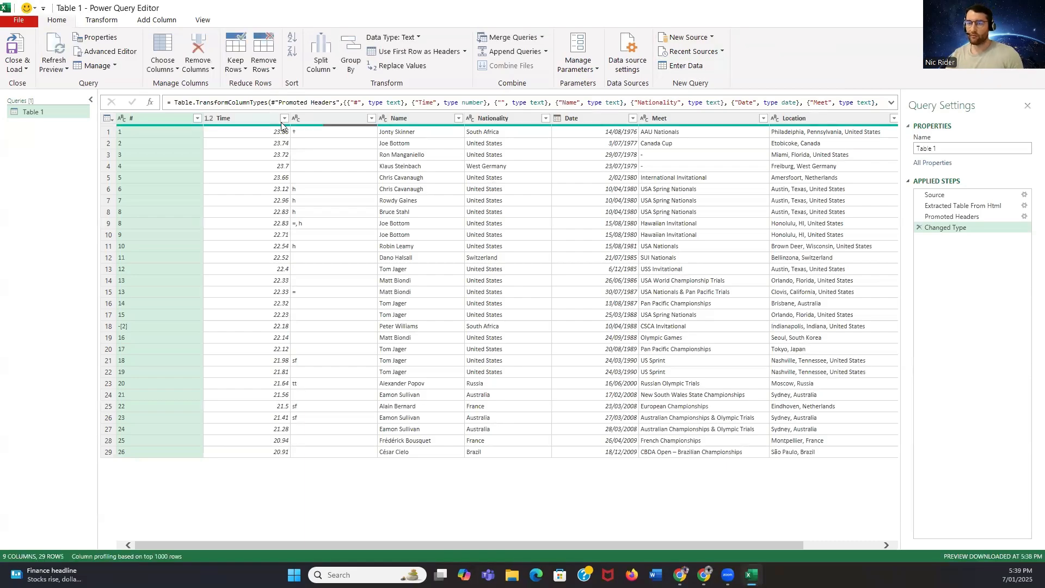
# Remove the unnamed column after Time, the # column and the Ref column from the table
pyautogui.click(315, 120)
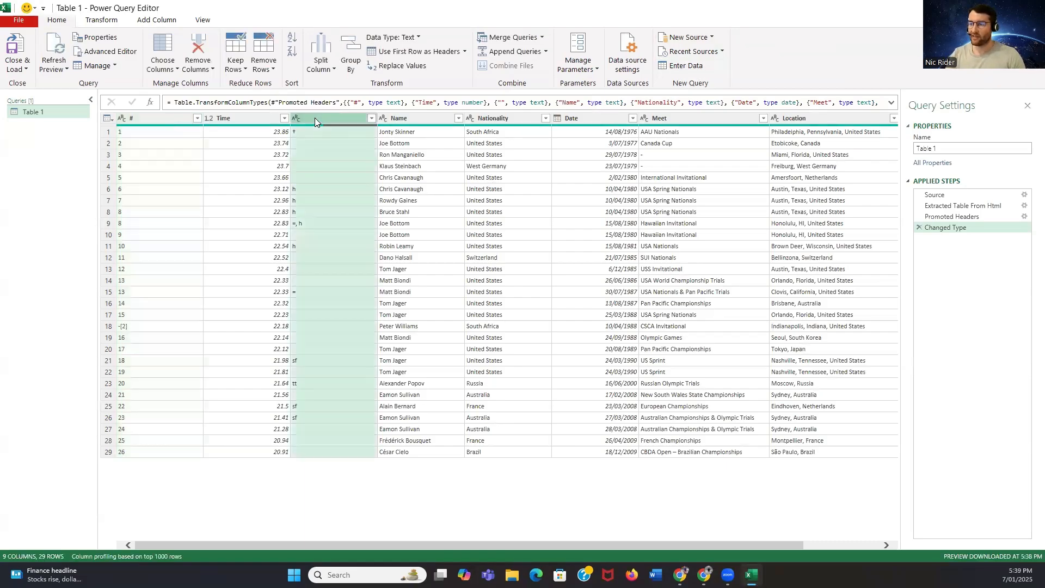
pyautogui.rightClick(315, 119)
pyautogui.click(439, 147)
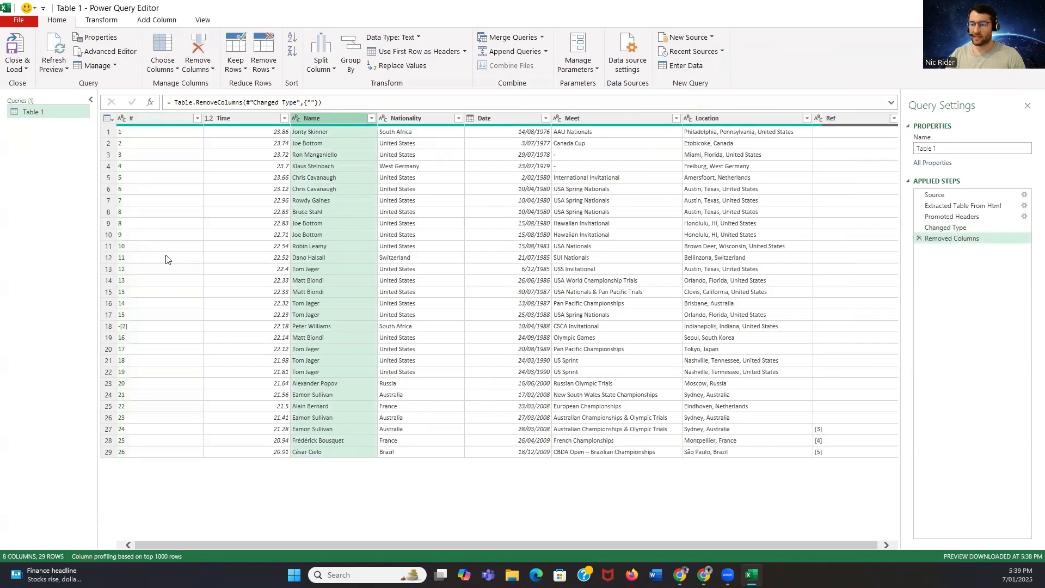
pyautogui.click(145, 118)
pyautogui.rightClick(145, 118)
pyautogui.click(230, 152)
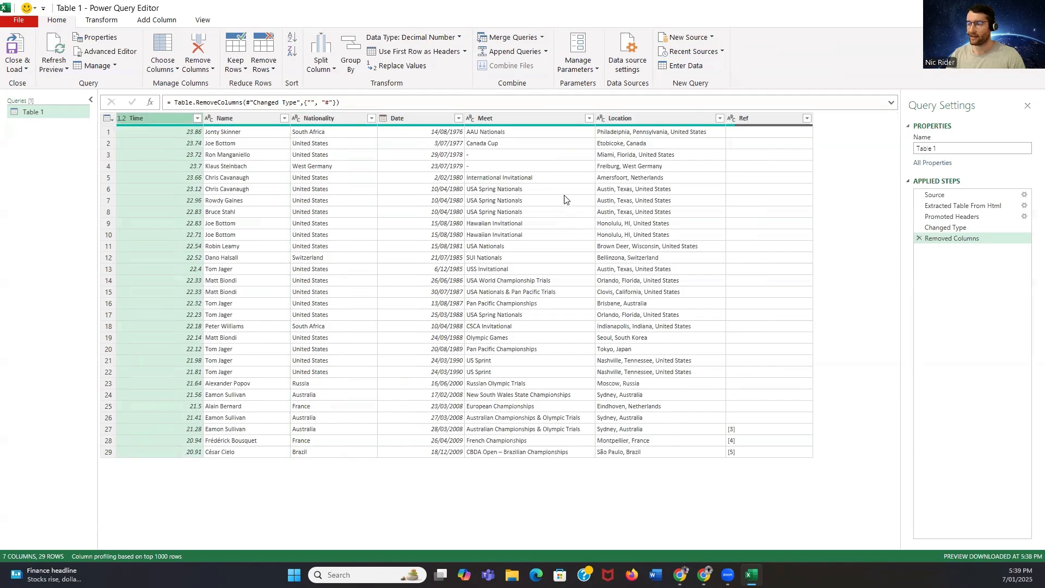
pyautogui.click(756, 118)
pyautogui.rightClick(757, 118)
pyautogui.click(923, 150)
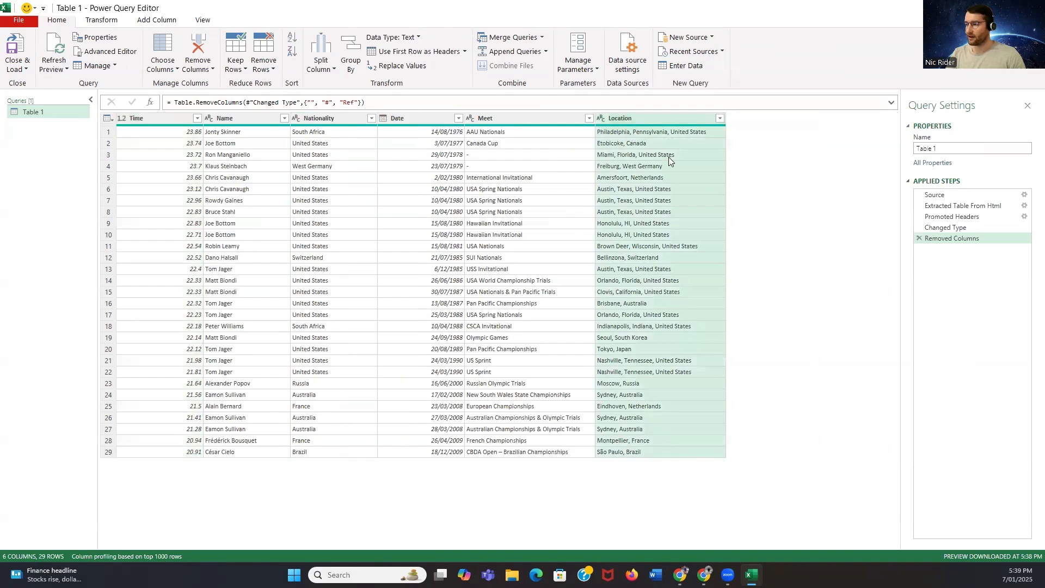
# Split the Location column by the comma delimiter at the right-most delimiter only
pyautogui.click(654, 119)
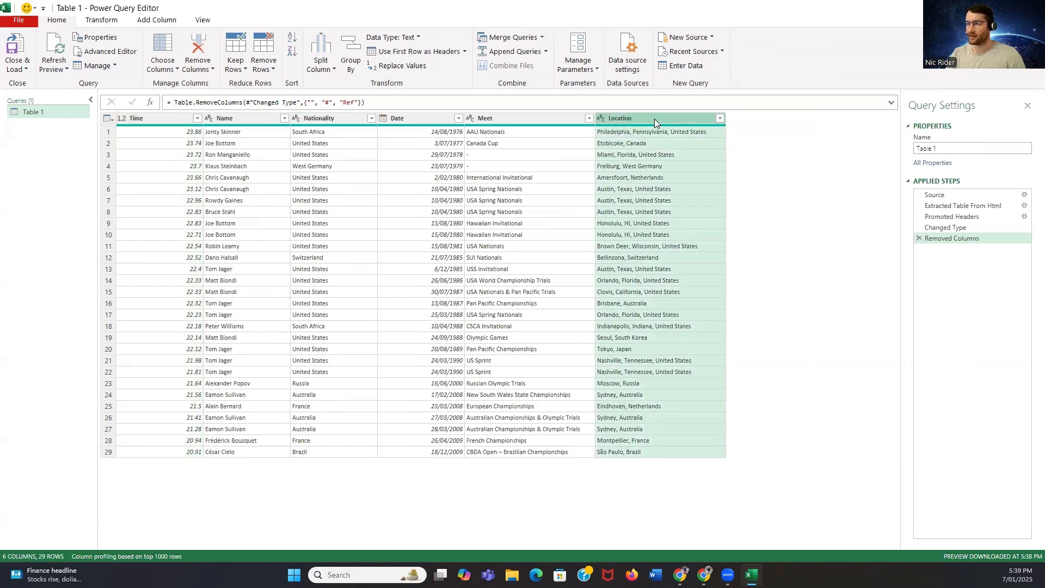
pyautogui.rightClick(654, 118)
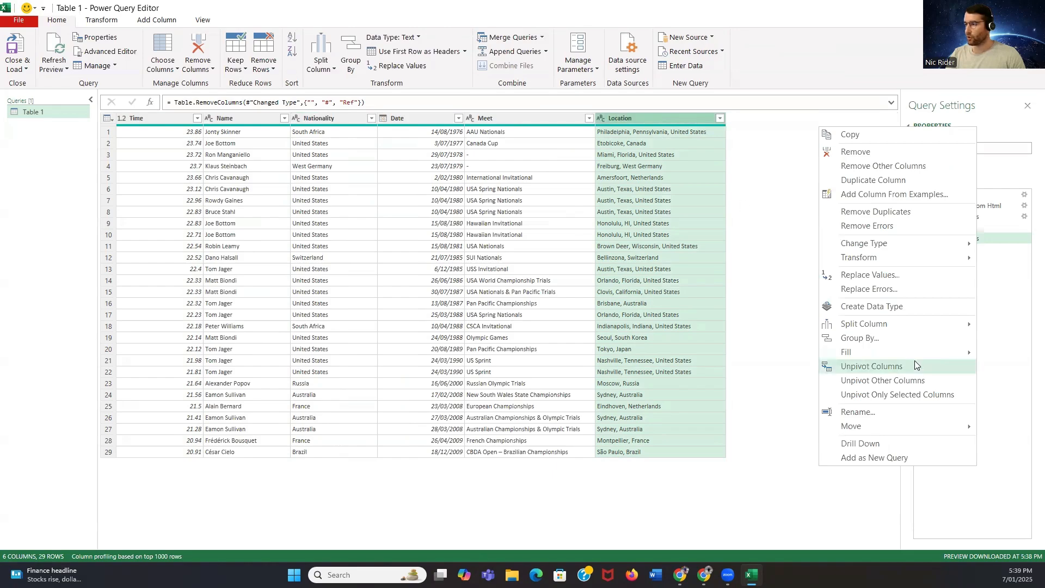
pyautogui.moveTo(899, 320)
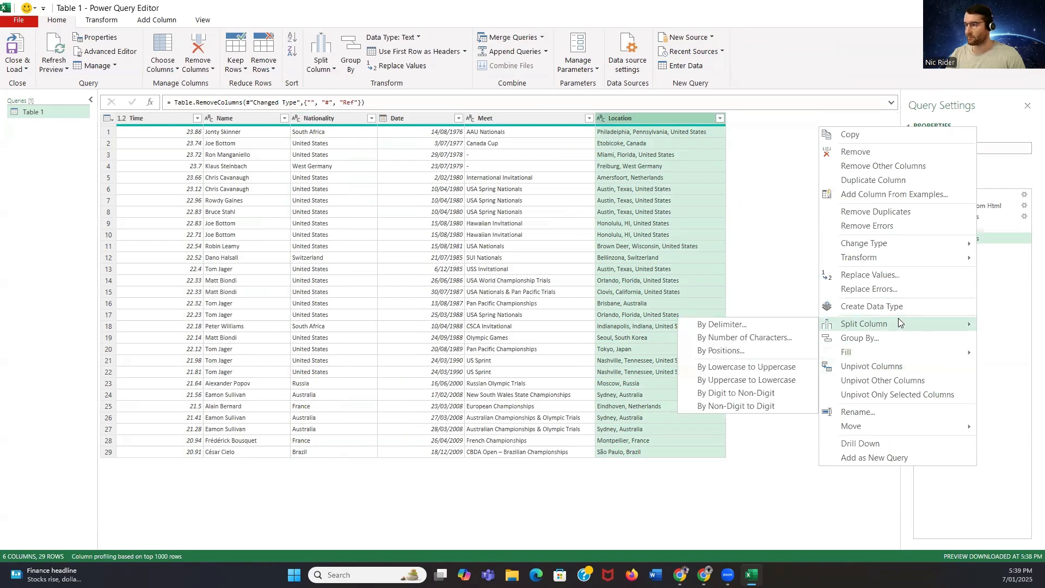
pyautogui.click(791, 325)
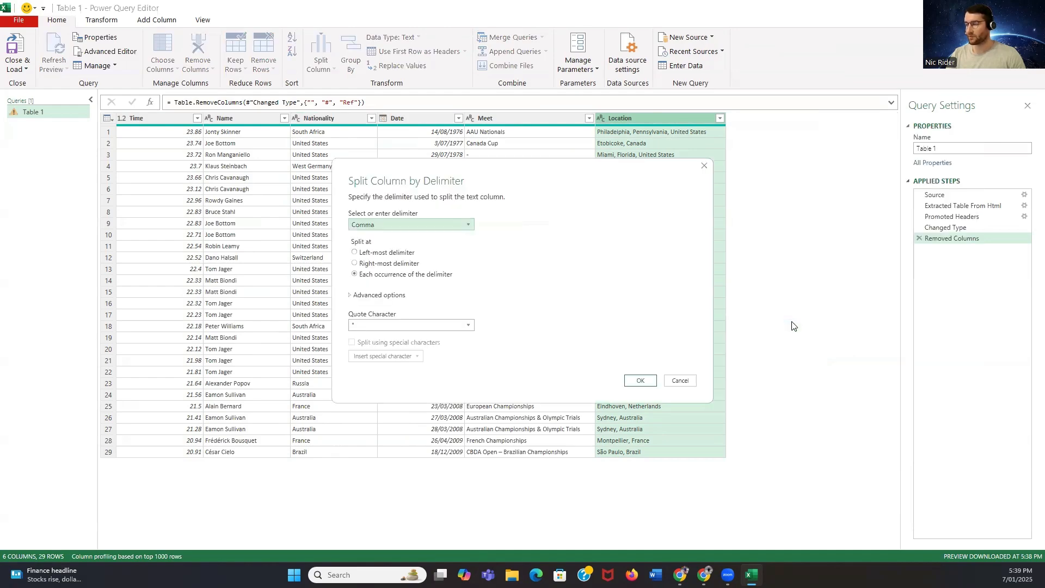
pyautogui.click(455, 327)
pyautogui.click(538, 281)
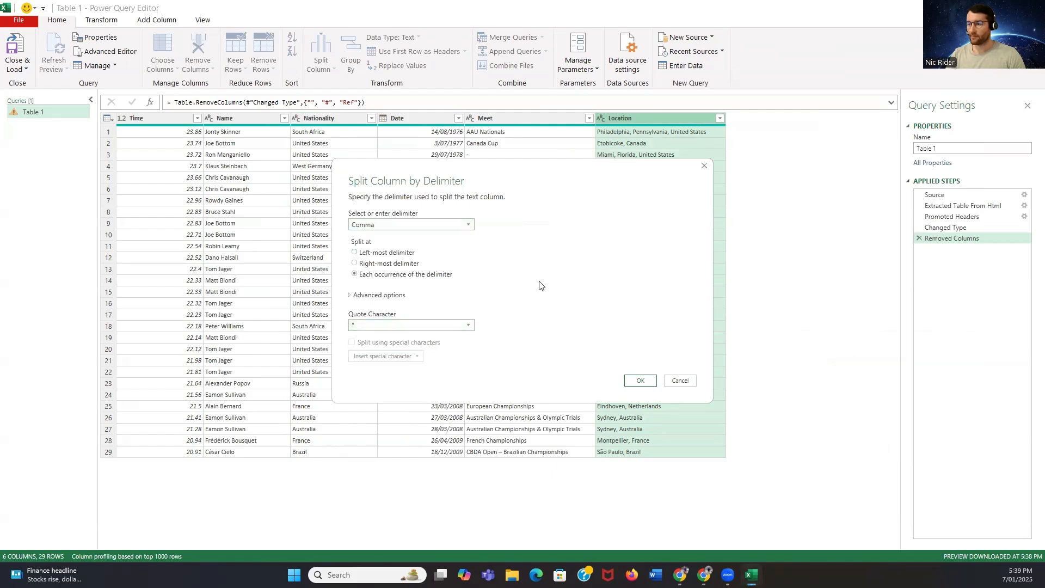
pyautogui.click(379, 231)
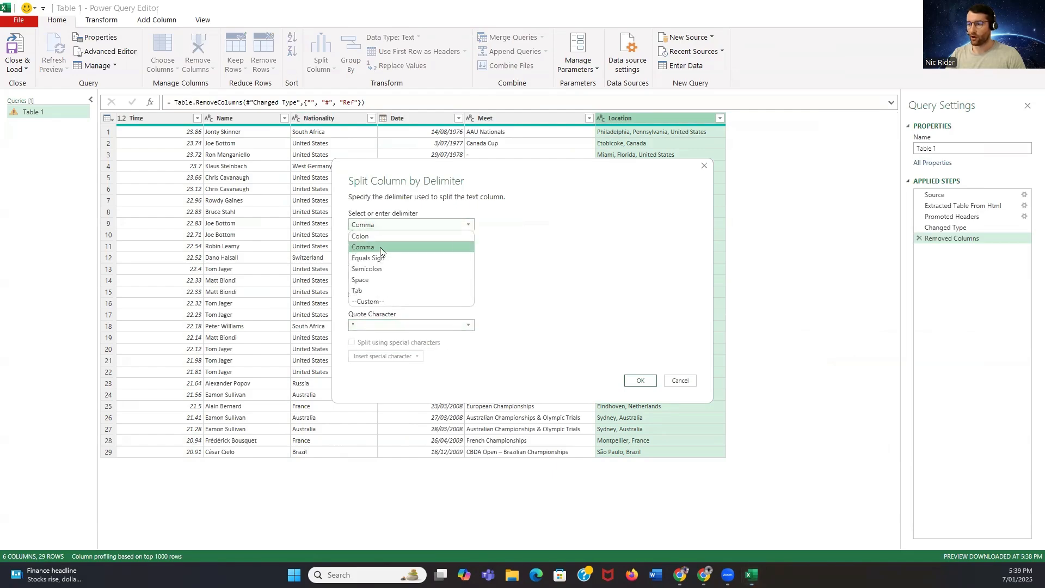
pyautogui.click(380, 247)
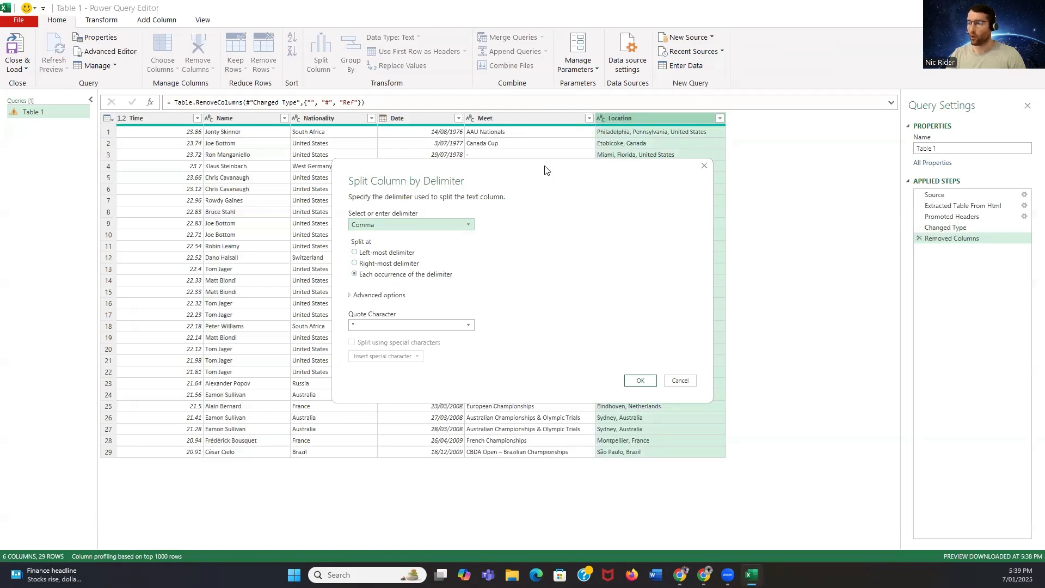
pyautogui.moveTo(544, 170); pyautogui.dragTo(334, 161)
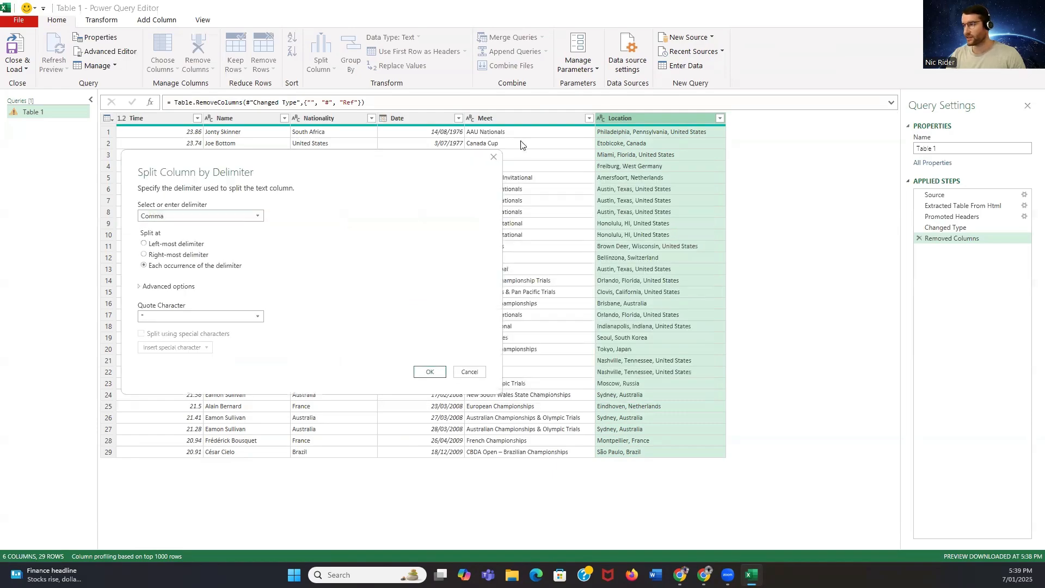
pyautogui.click(188, 255)
pyautogui.click(430, 372)
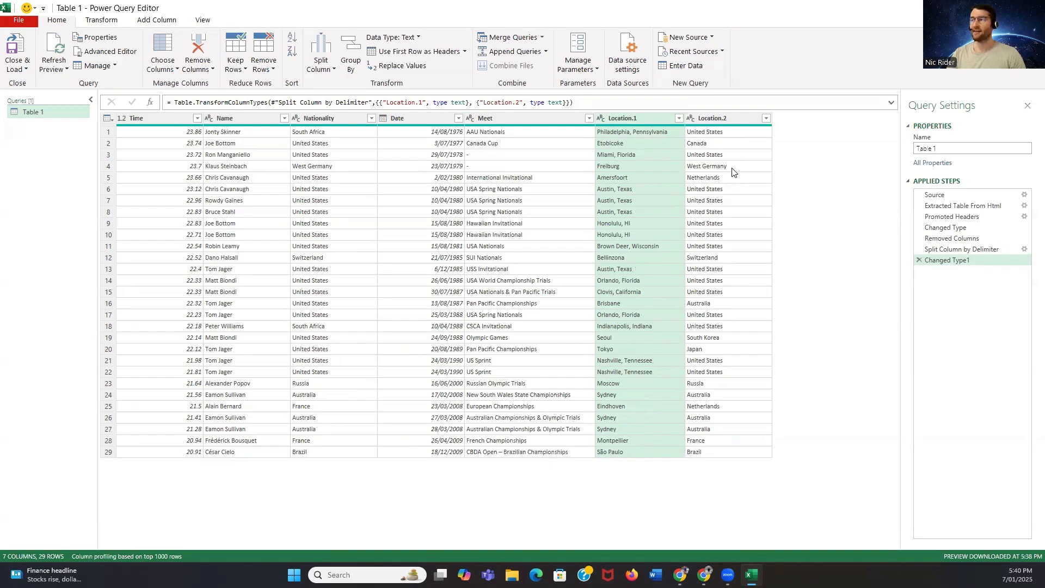
# Rename the Location.2 column as Country
pyautogui.doubleClick(715, 118)
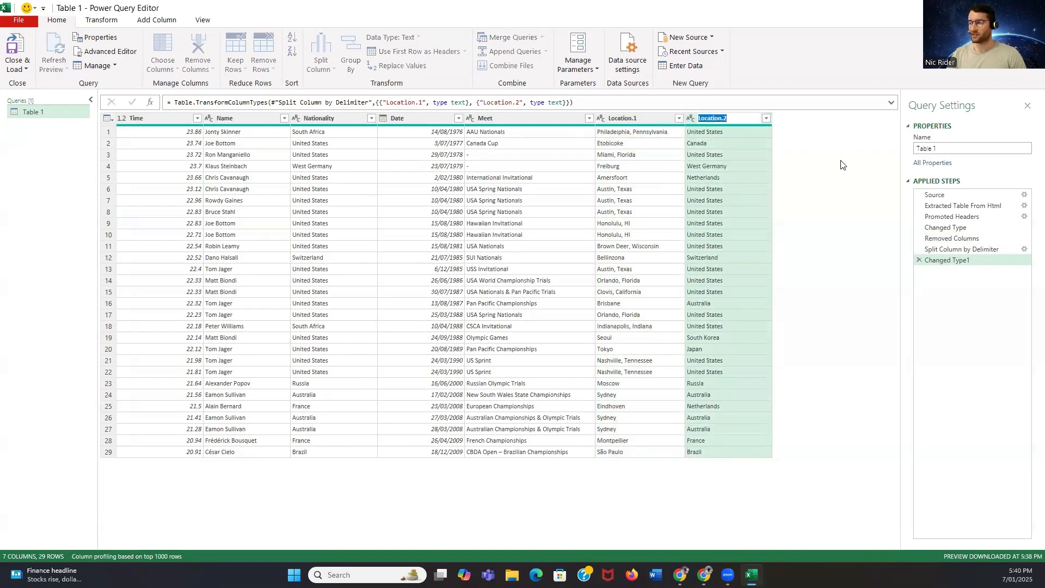
pyautogui.write('Country')
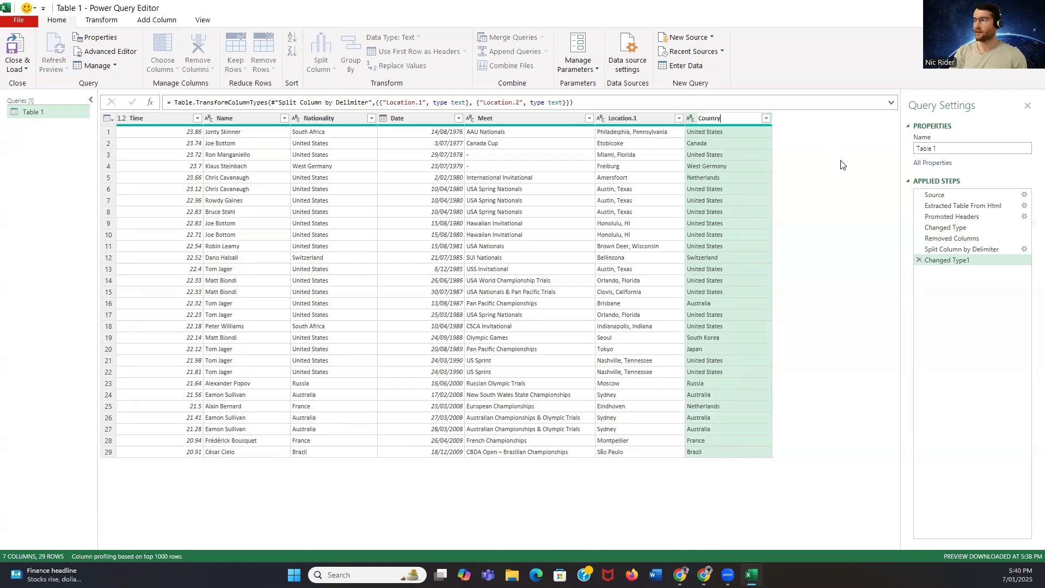
pyautogui.press('Return')
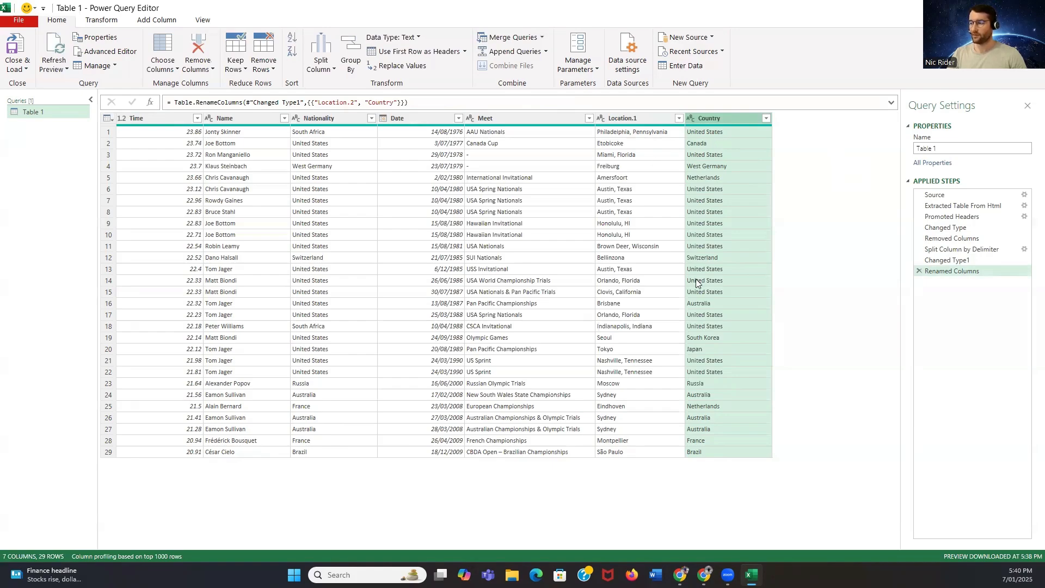
# Rename the Location.1 column as City/State
pyautogui.doubleClick(725, 117)
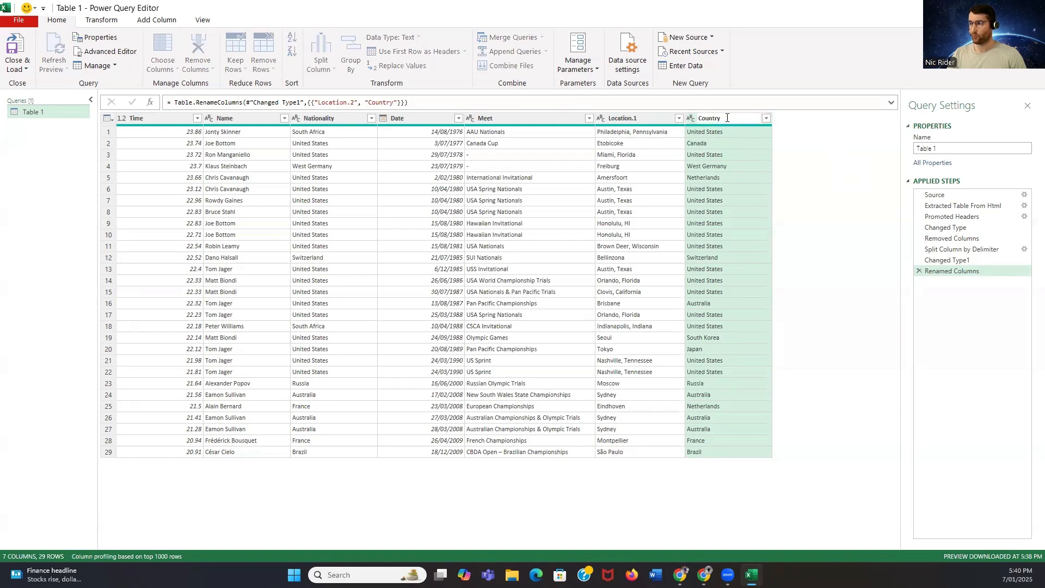
pyautogui.click(871, 223)
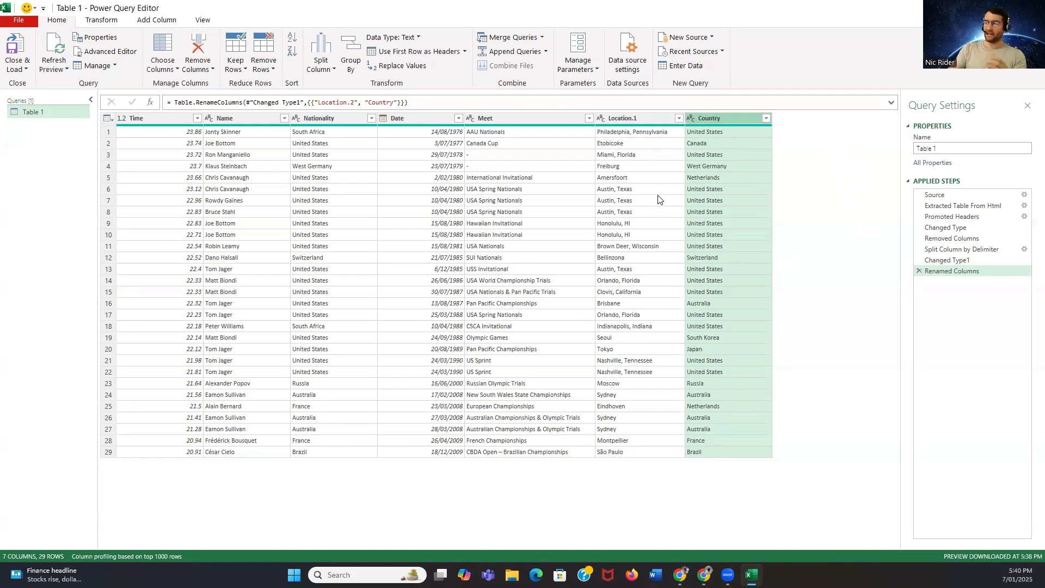
pyautogui.click(633, 118)
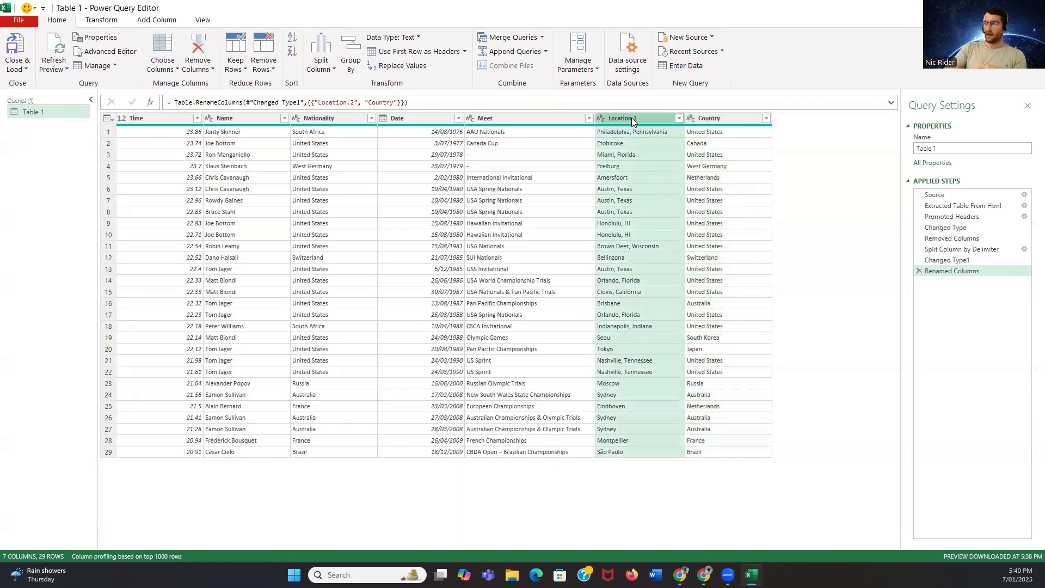
pyautogui.doubleClick(632, 118)
pyautogui.write('City')
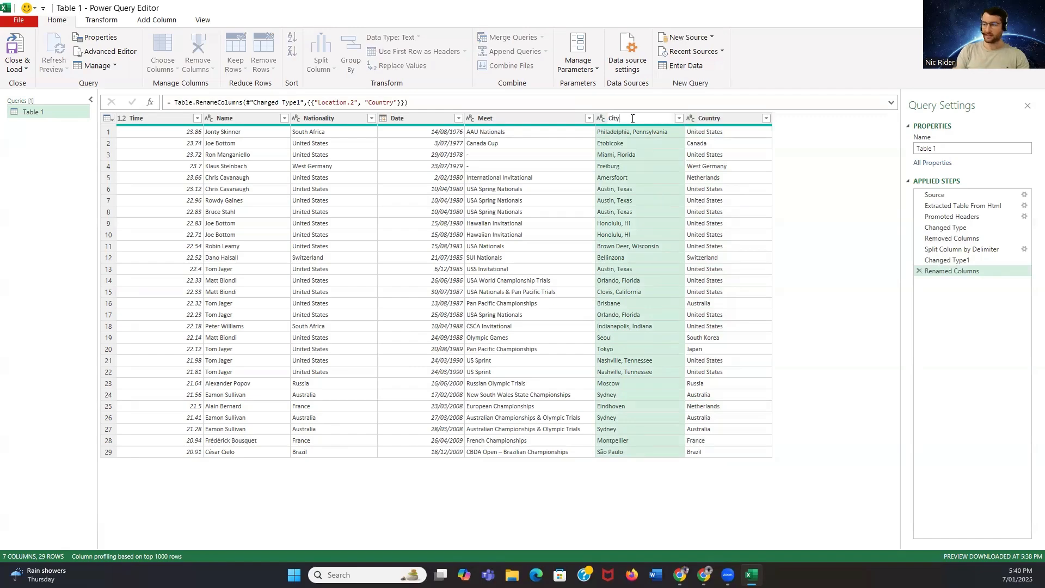
pyautogui.write('/State')
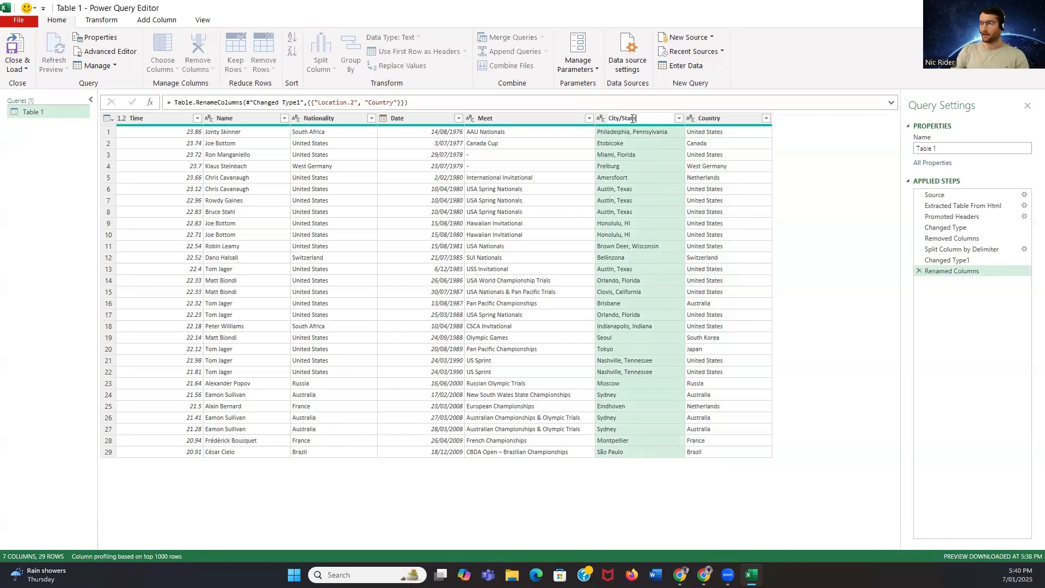
pyautogui.press('Return')
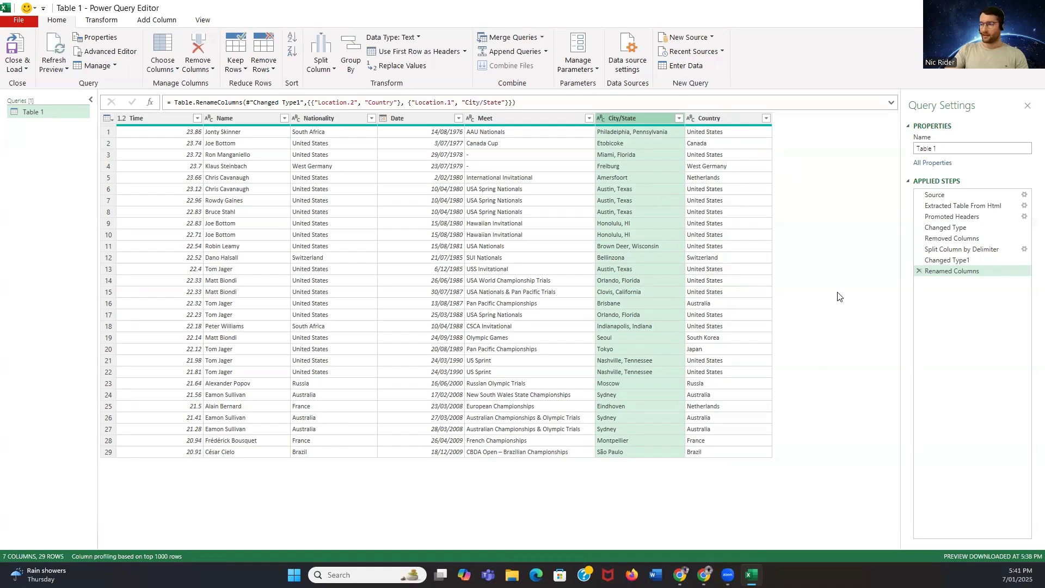
# Start a new custom column for the table and name it Year
pyautogui.click(503, 119)
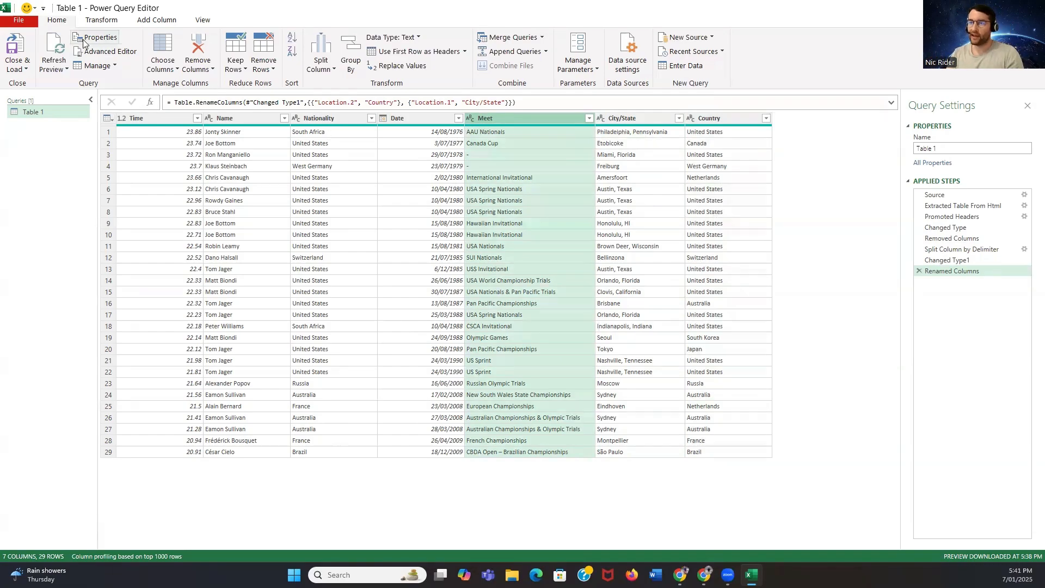
pyautogui.click(163, 23)
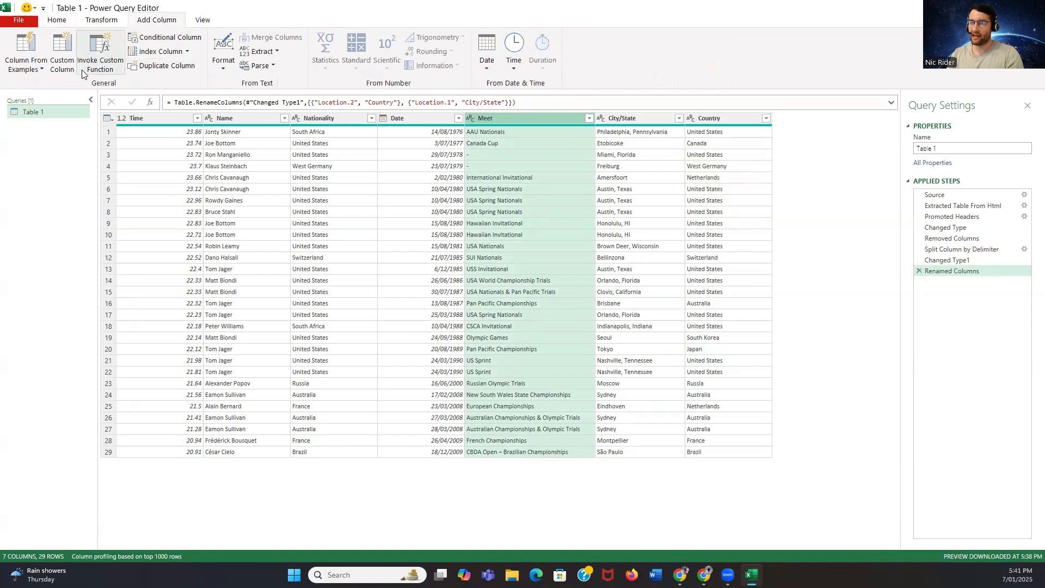
pyautogui.click(63, 65)
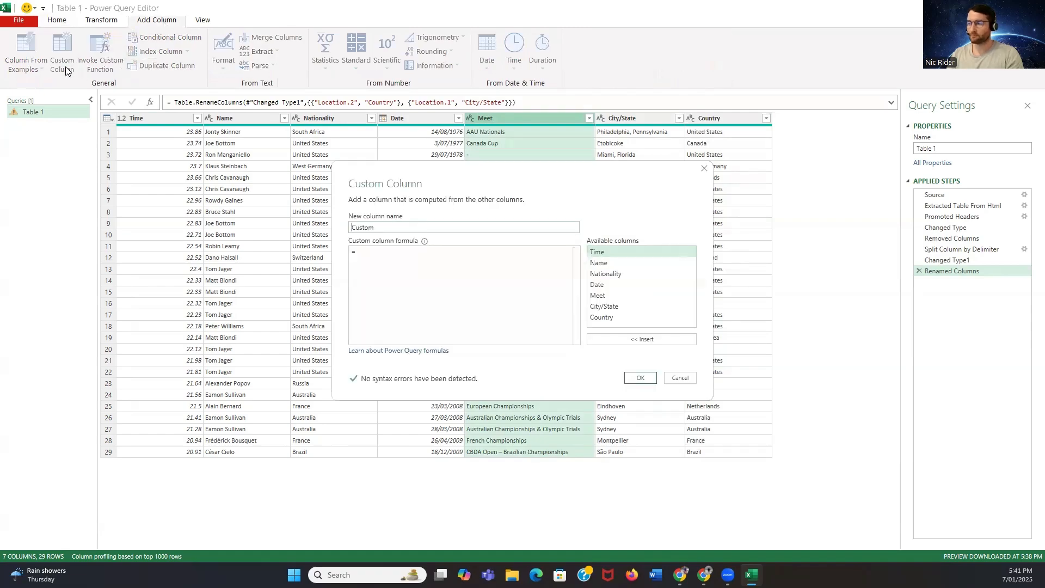
pyautogui.doubleClick(392, 229)
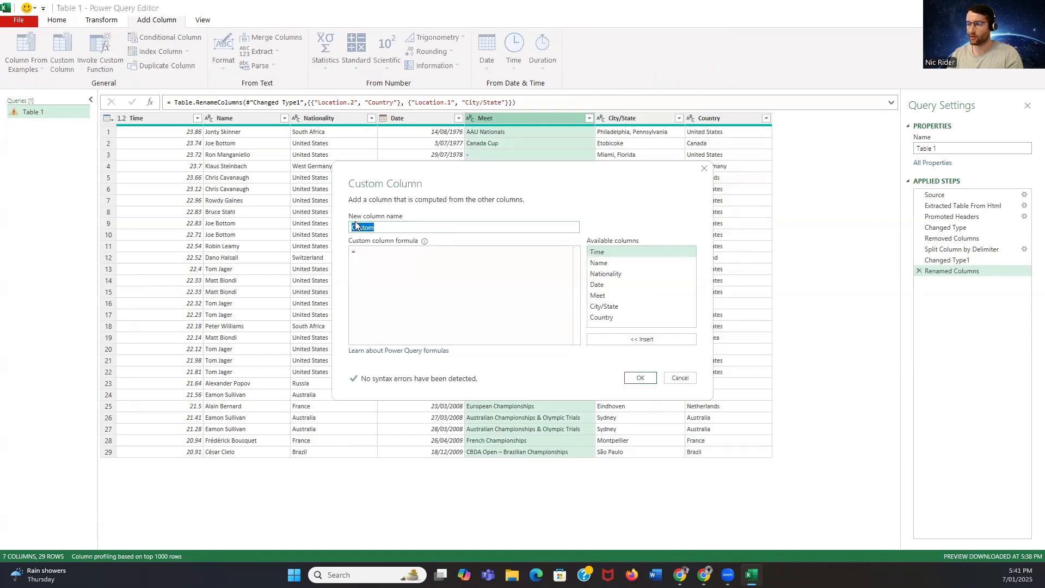
pyautogui.write('Year')
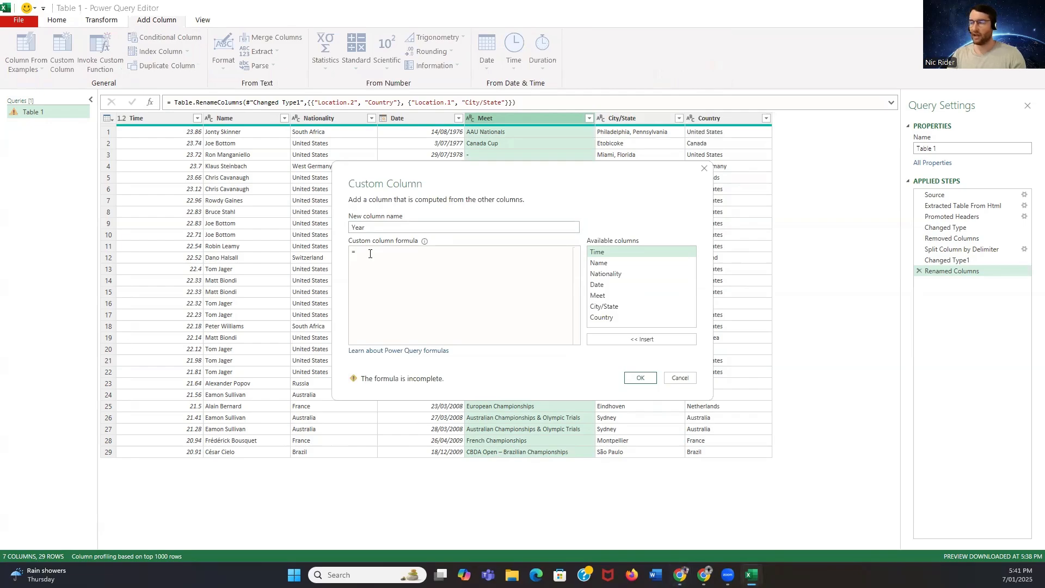
# Define the custom column with the formula Date.Year([Date]) and add it to the table
pyautogui.write('Date')
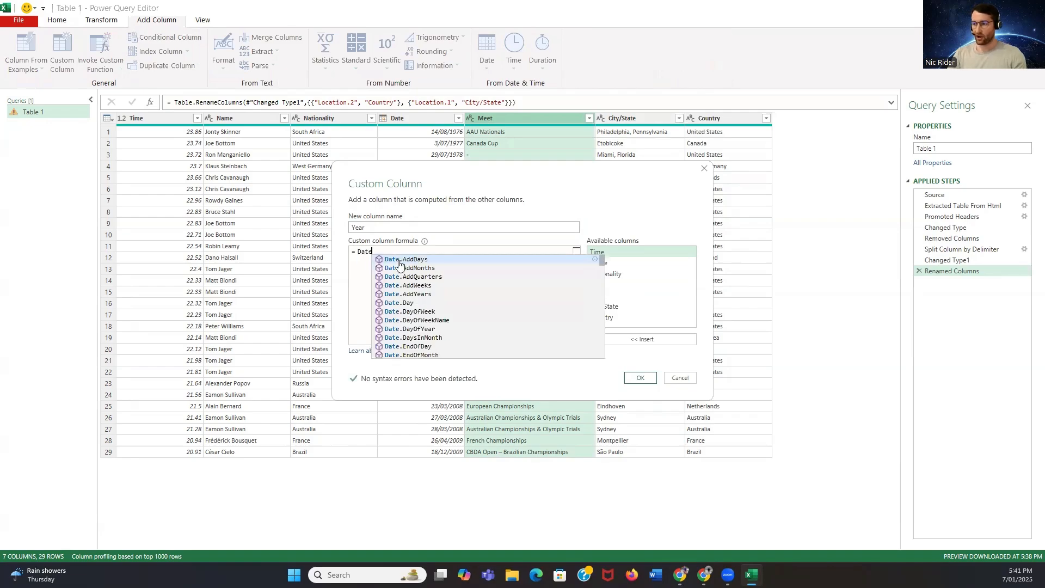
pyautogui.write('.Year')
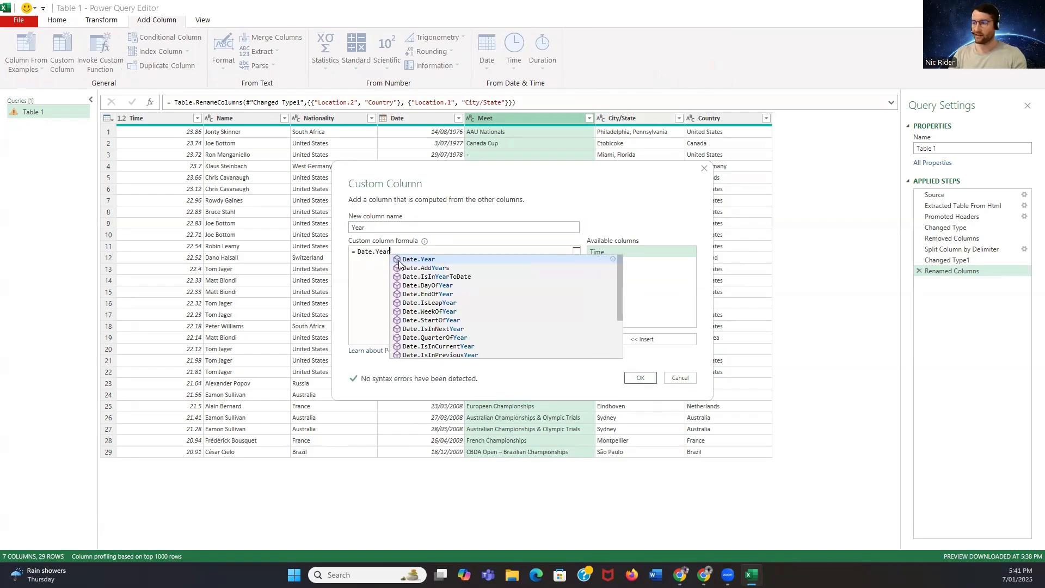
pyautogui.click(411, 260)
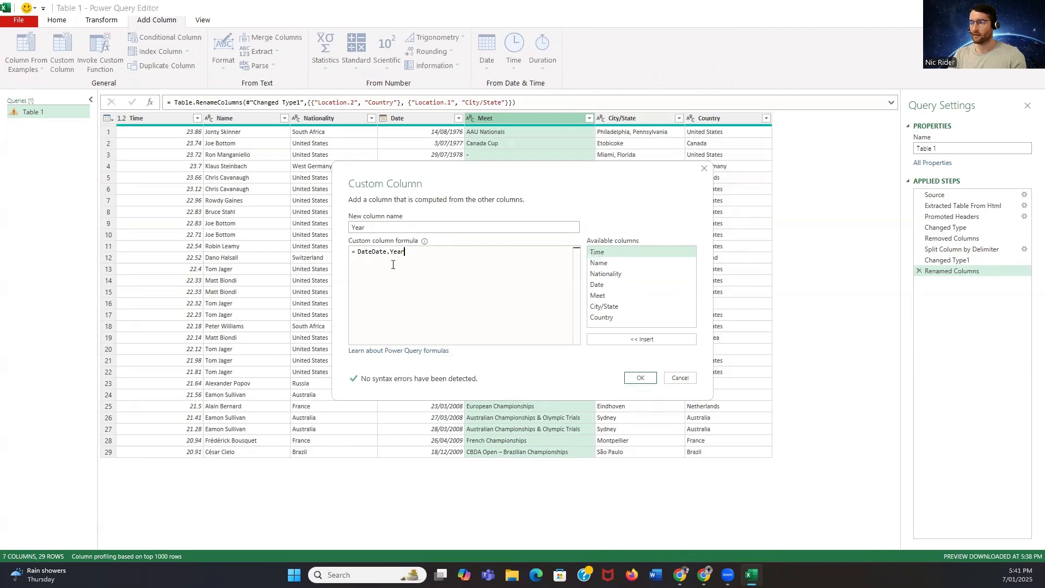
pyautogui.click(373, 253)
pyautogui.press('BackSpace')
pyautogui.press('BackSpace')
pyautogui.press('BackSpace')
pyautogui.press('BackSpace')
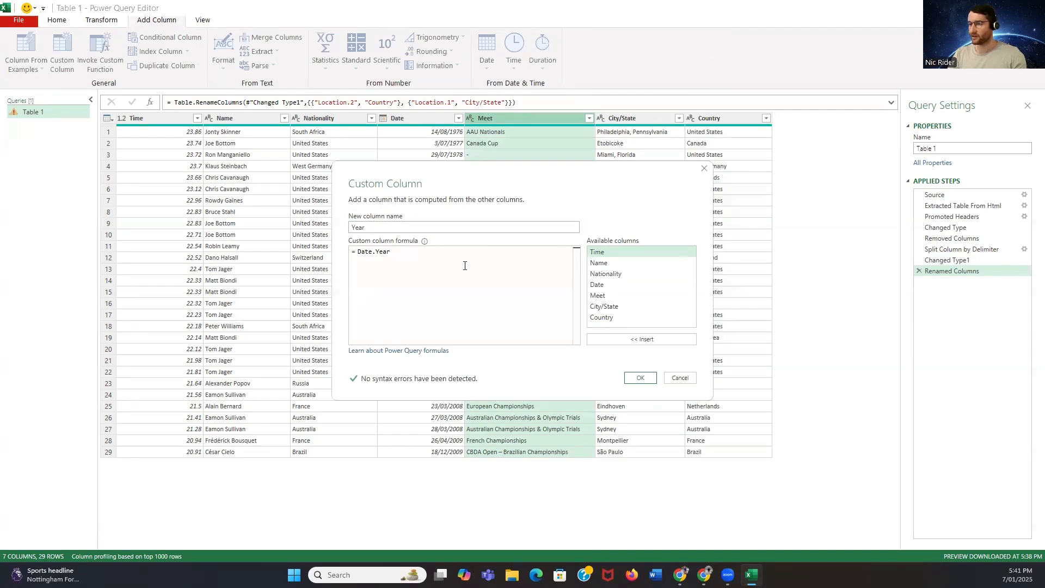
pyautogui.write('(')
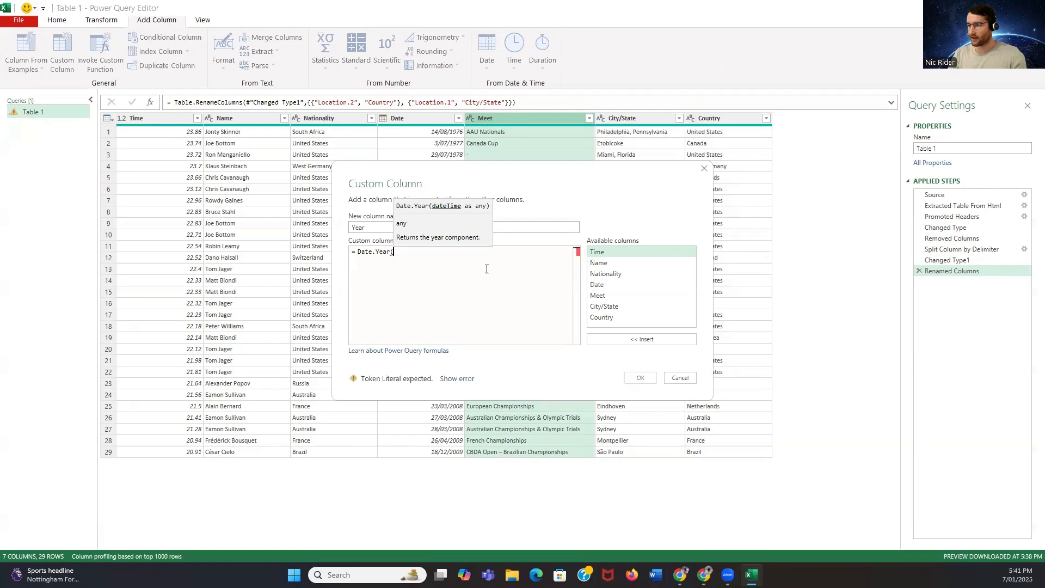
pyautogui.doubleClick(618, 289)
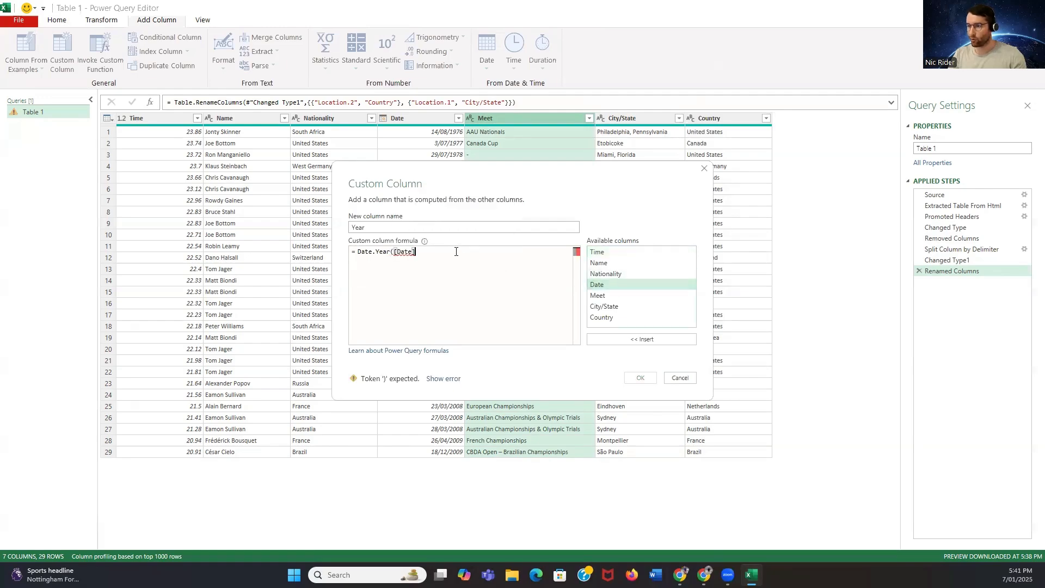
pyautogui.write(')')
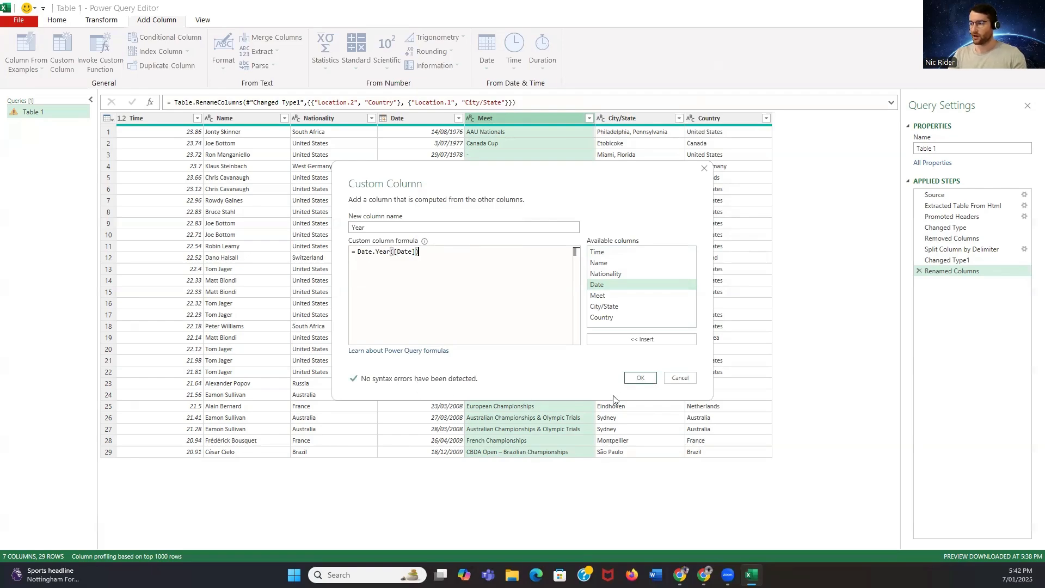
pyautogui.click(640, 377)
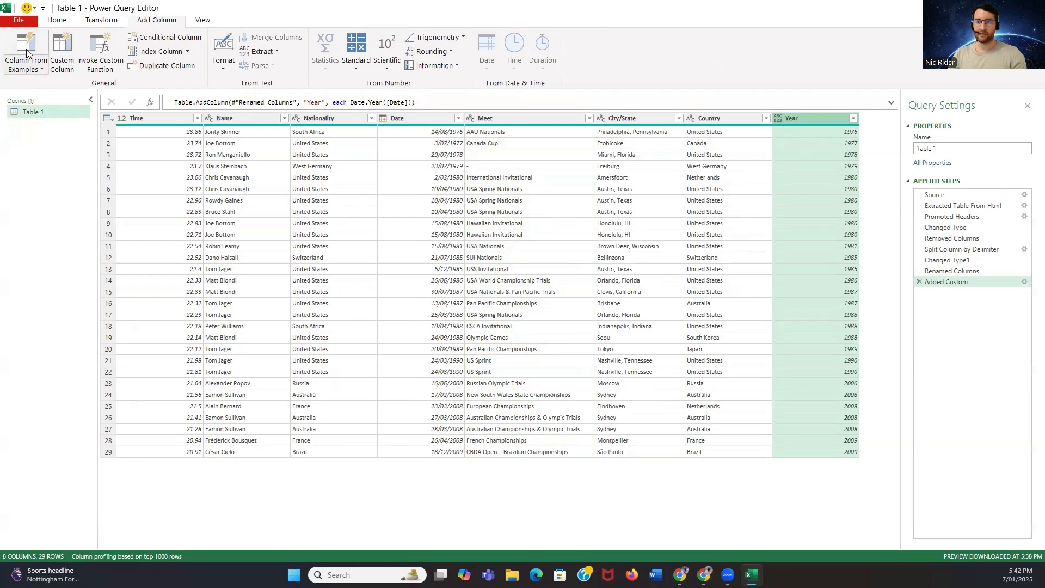
# Show the column quality indicators in the data preview and check the Year column's profile, leaving the profile hidden
pyautogui.click(57, 20)
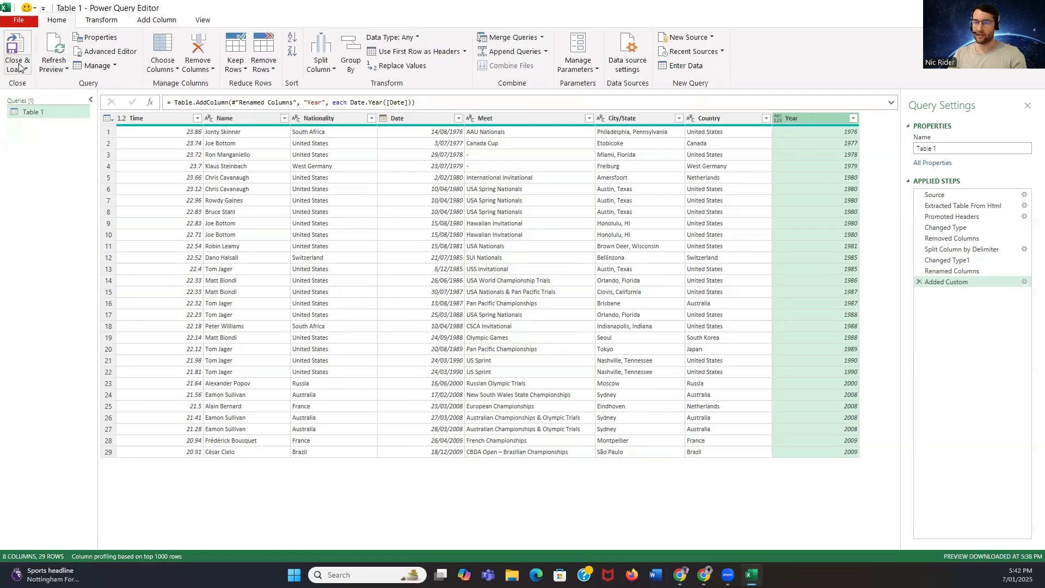
pyautogui.click(202, 20)
pyautogui.click(99, 52)
pyautogui.click(99, 67)
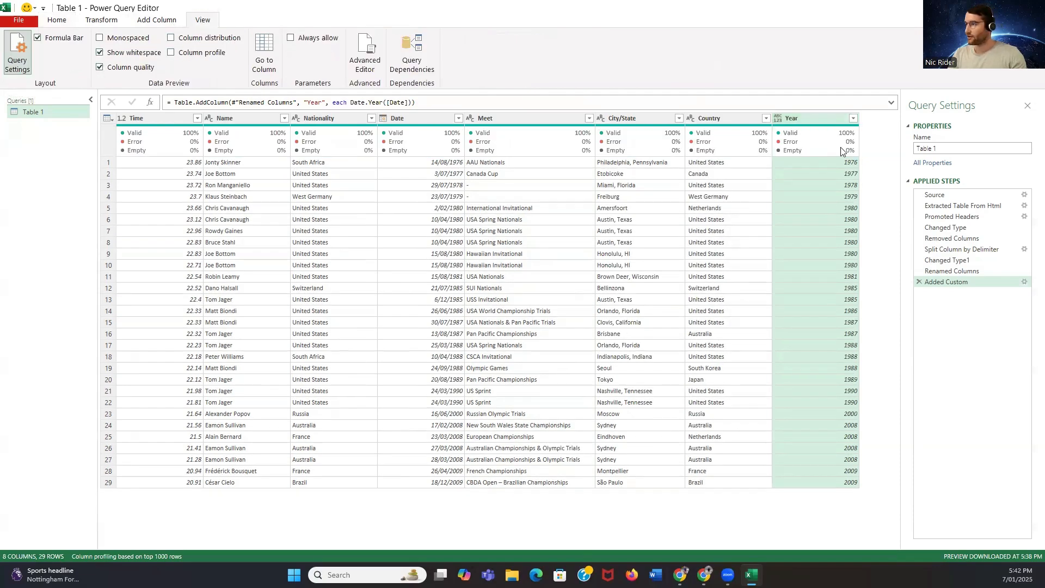
pyautogui.moveTo(805, 153)
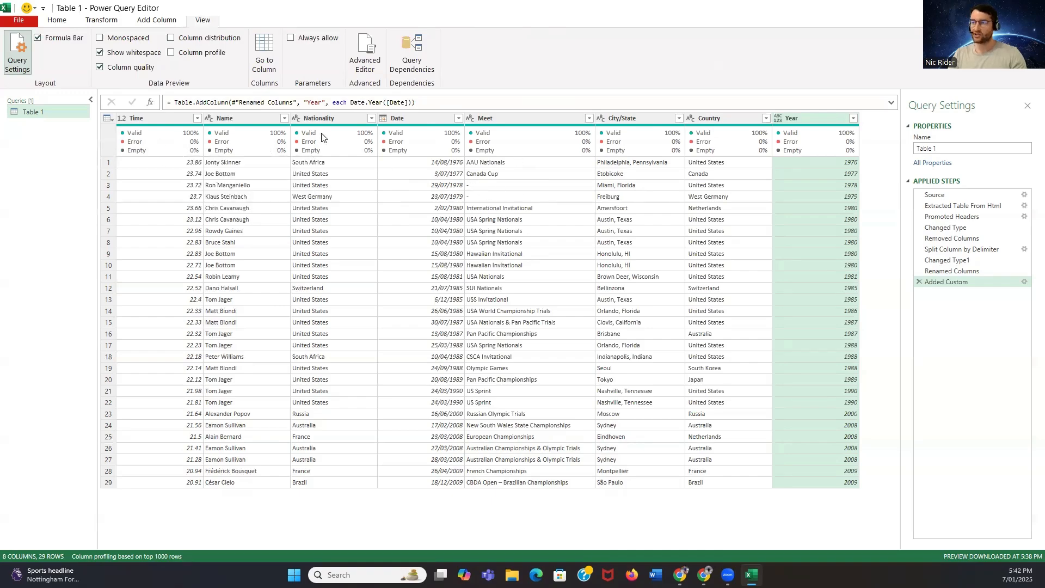
pyautogui.click(171, 54)
# Close the query editor and load the Table 1 query into the Excel workbook with Close & Load
pyautogui.click(62, 22)
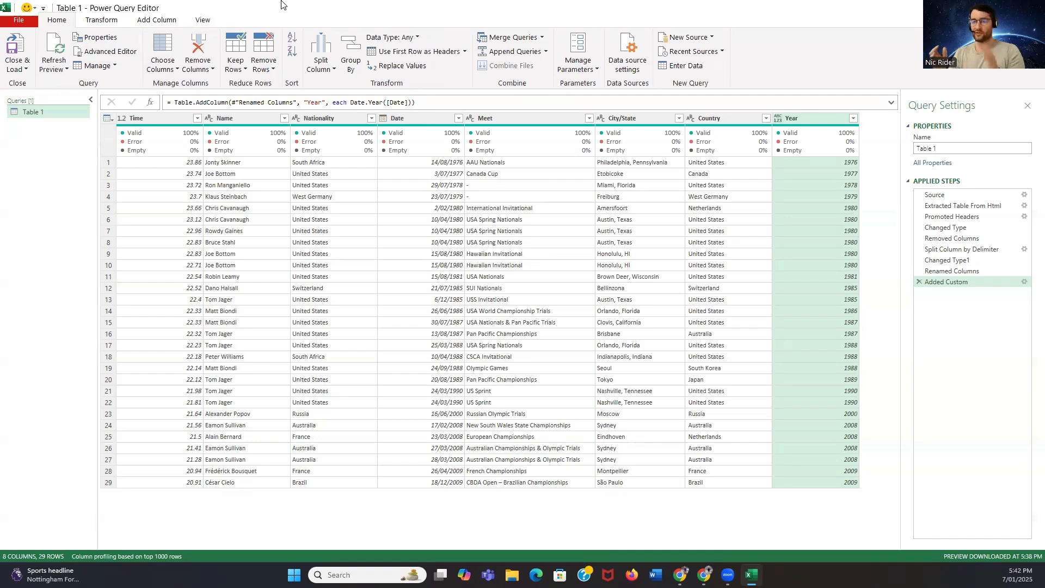
pyautogui.click(20, 66)
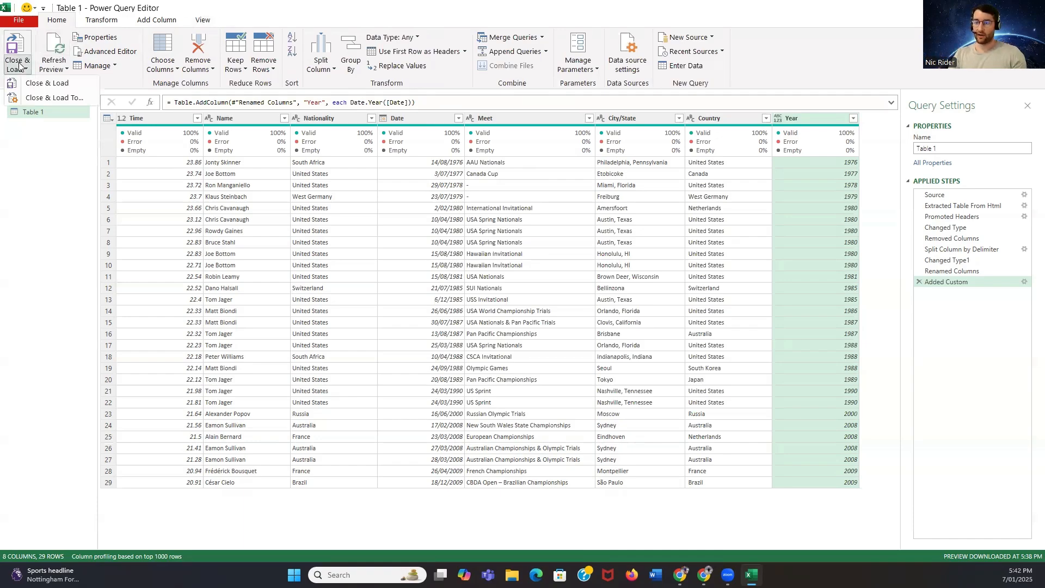
pyautogui.click(33, 85)
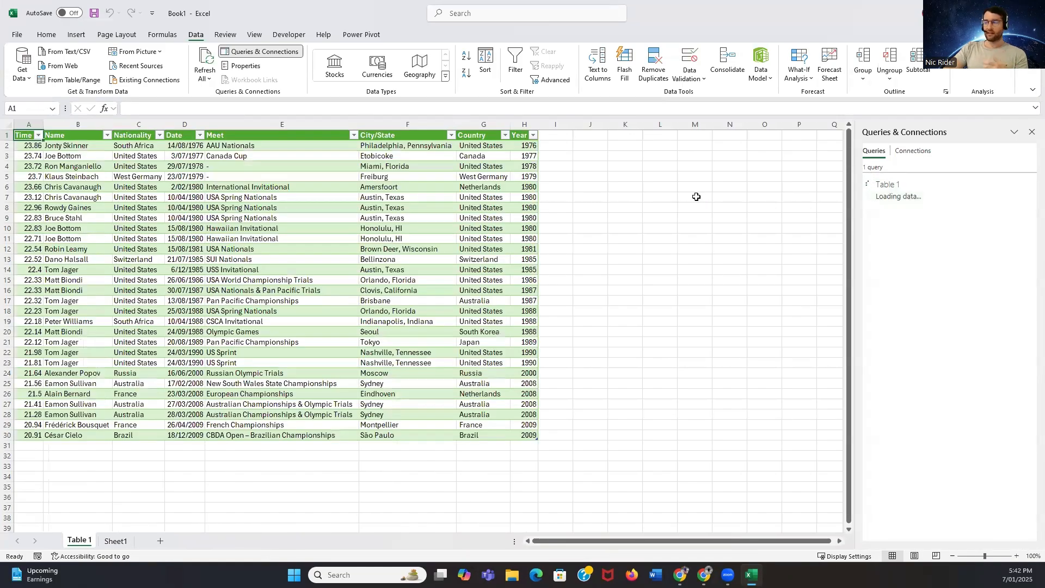
# Widen the Year and Time columns of the loaded table and close the Queries & Connections pane
pyautogui.moveTo(539, 124); pyautogui.dragTo(568, 124)
pyautogui.click(1031, 132)
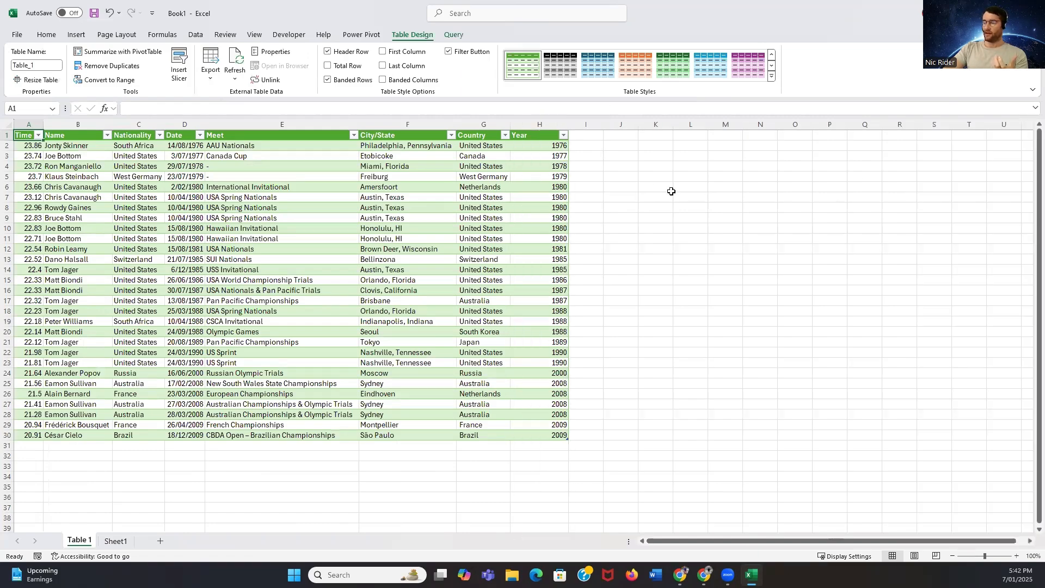
pyautogui.click(622, 183)
pyautogui.click(24, 134)
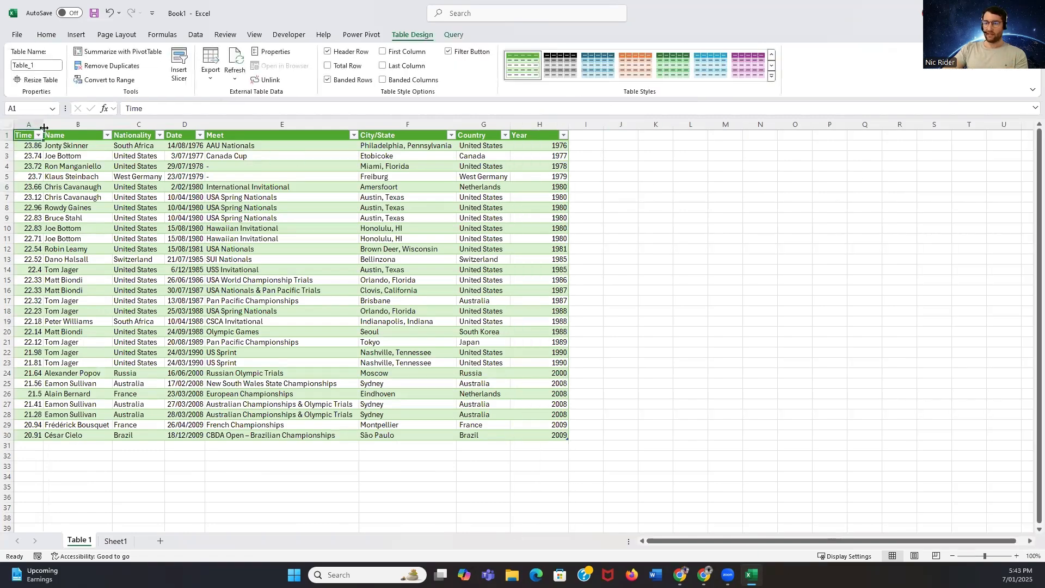
pyautogui.moveTo(44, 127); pyautogui.dragTo(61, 128)
pyautogui.click(37, 147)
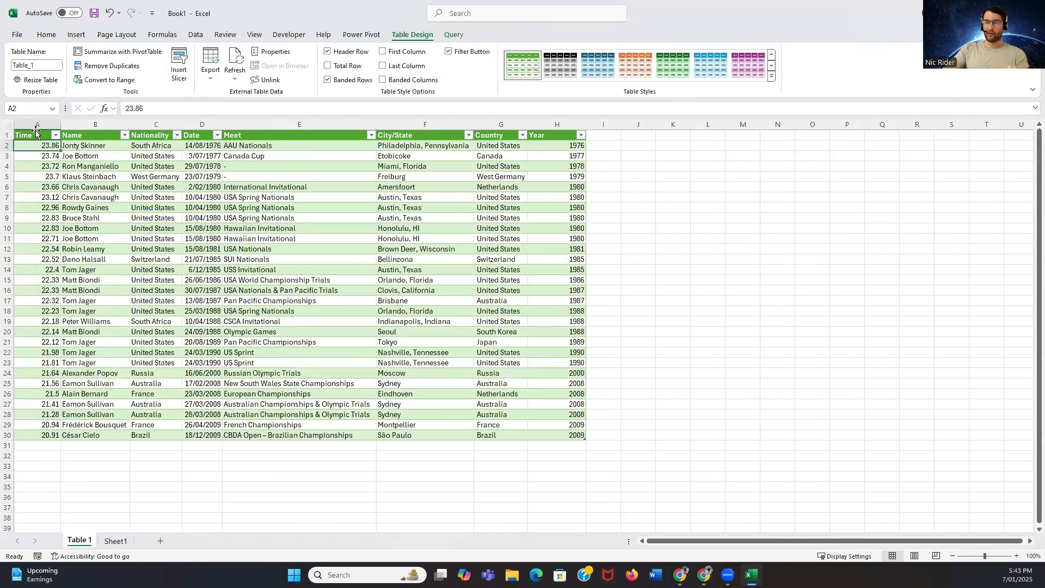
# Create a PivotTable from the loaded swimming records table on a new worksheet
pyautogui.click(34, 135)
pyautogui.click(82, 39)
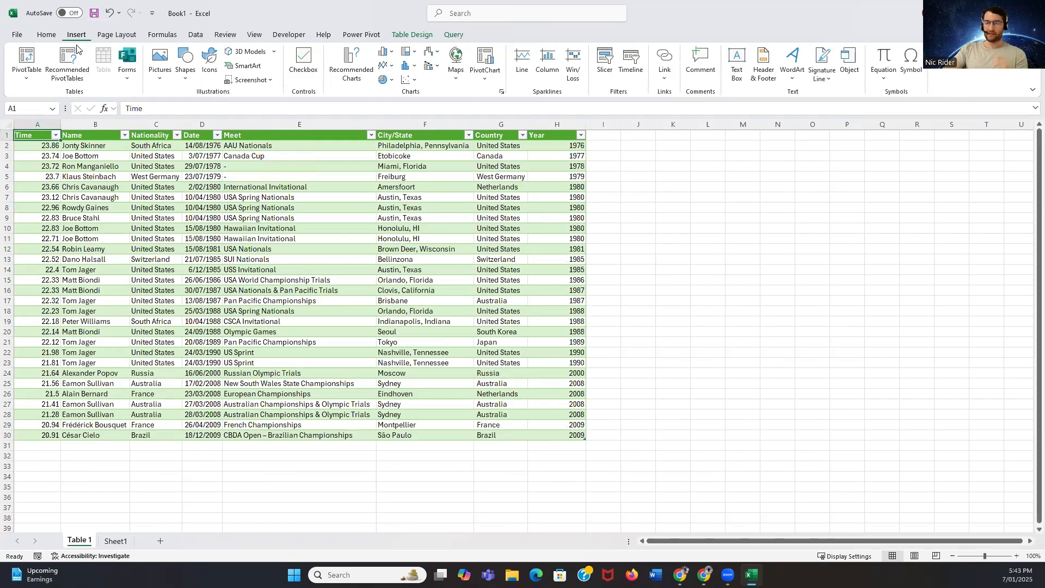
pyautogui.click(28, 78)
pyautogui.click(46, 96)
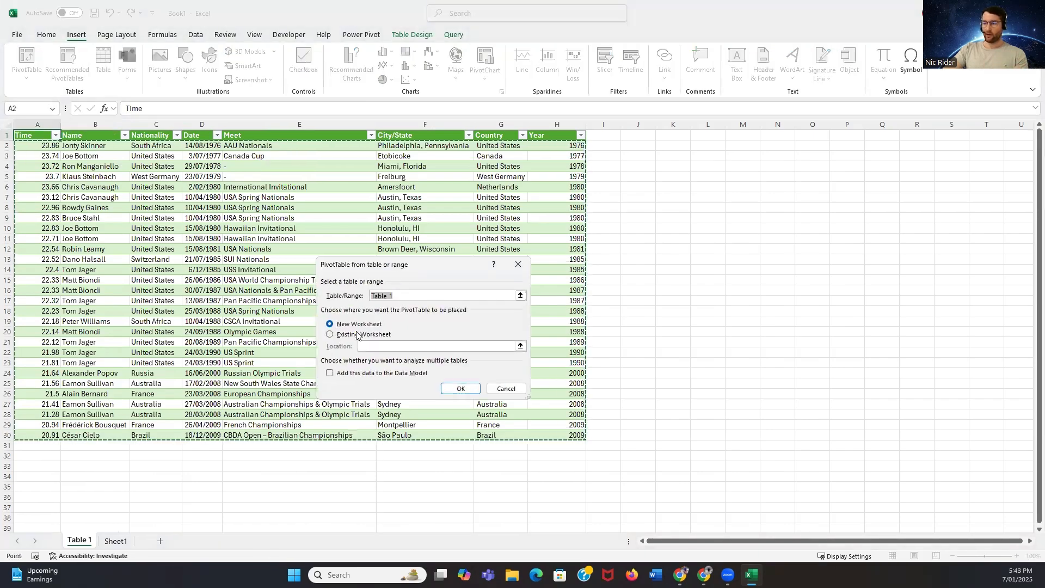
pyautogui.click(465, 387)
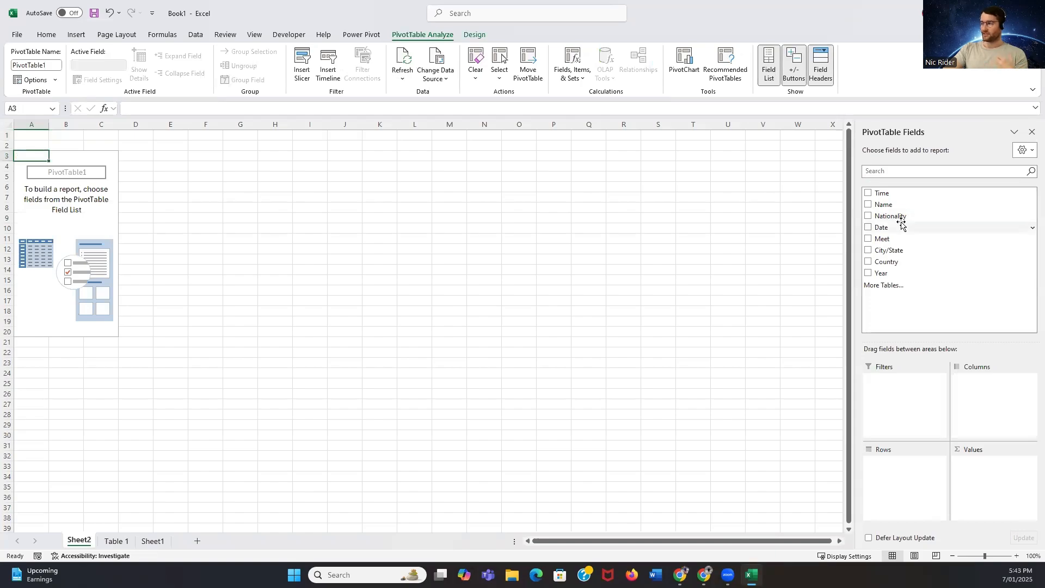
# Set up the PivotTable with the sum of Time as values and Year as rows, and select the 2008 entry
pyautogui.click(868, 193)
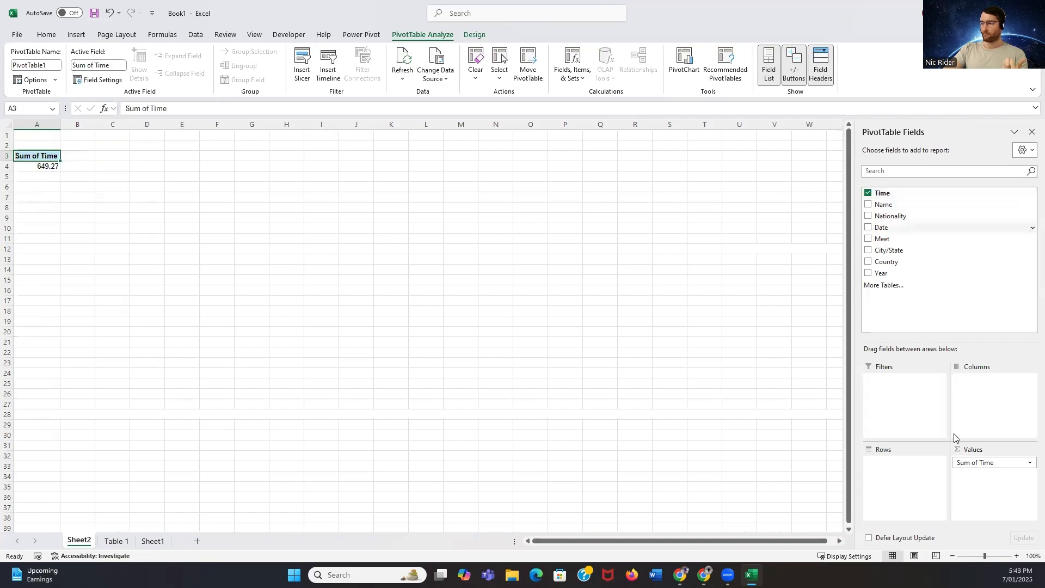
pyautogui.moveTo(985, 463)
pyautogui.mouseDown()
pyautogui.moveTo(893, 464)
pyautogui.moveTo(983, 465)
pyautogui.mouseUp()
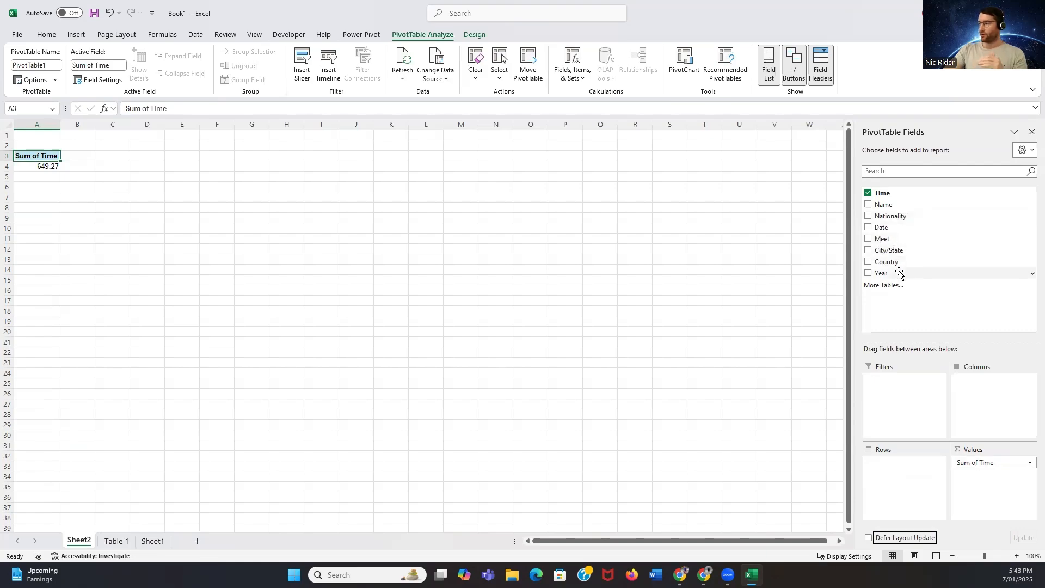
pyautogui.moveTo(896, 273); pyautogui.dragTo(888, 463)
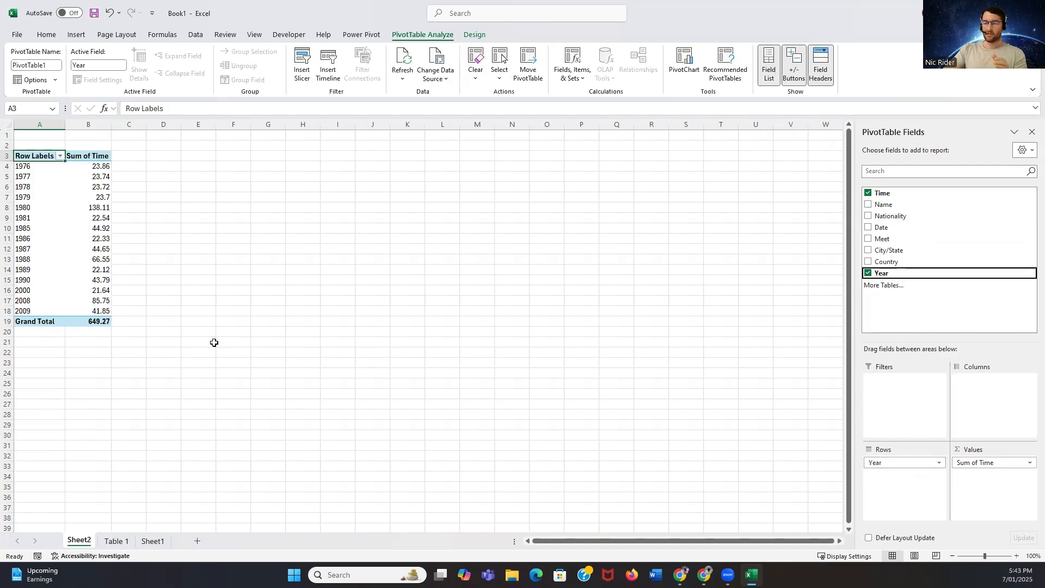
pyautogui.moveTo(81, 302); pyautogui.dragTo(38, 301)
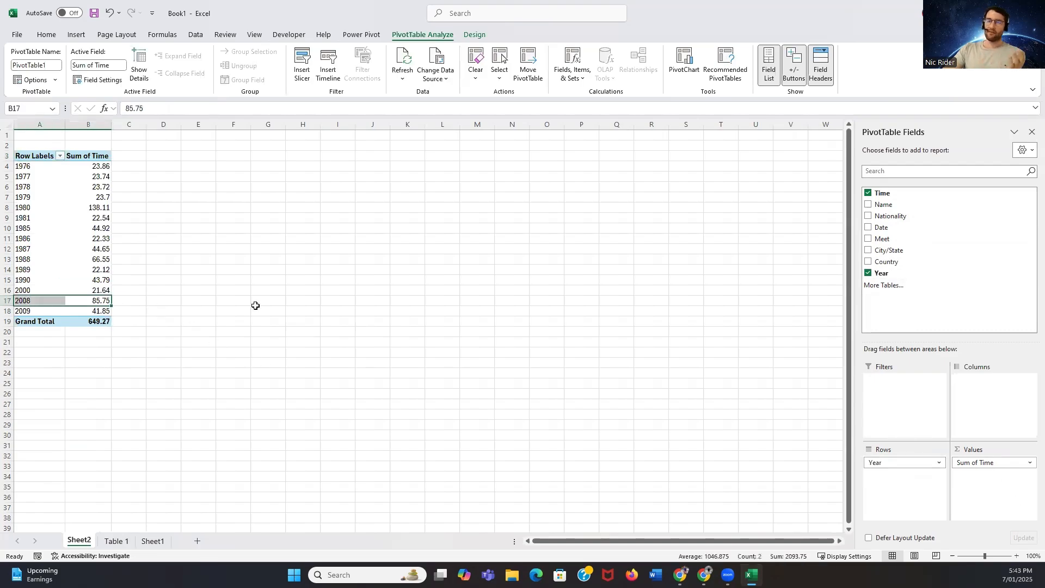
pyautogui.moveTo(100, 209); pyautogui.dragTo(44, 207)
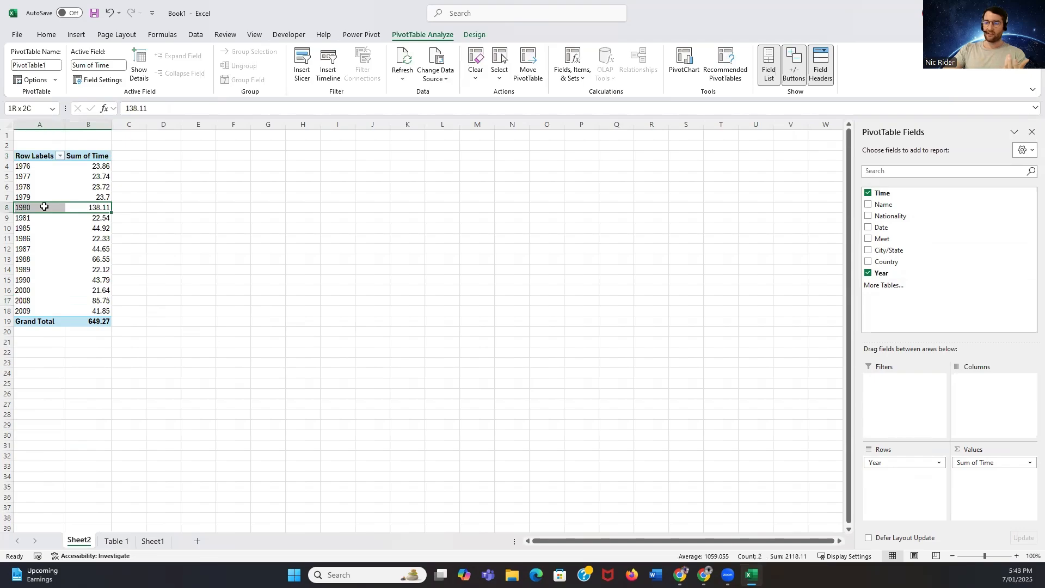
pyautogui.click(239, 205)
# Change the PivotTable's Time value field from a sum to the minimum (Min) for each year
pyautogui.click(87, 198)
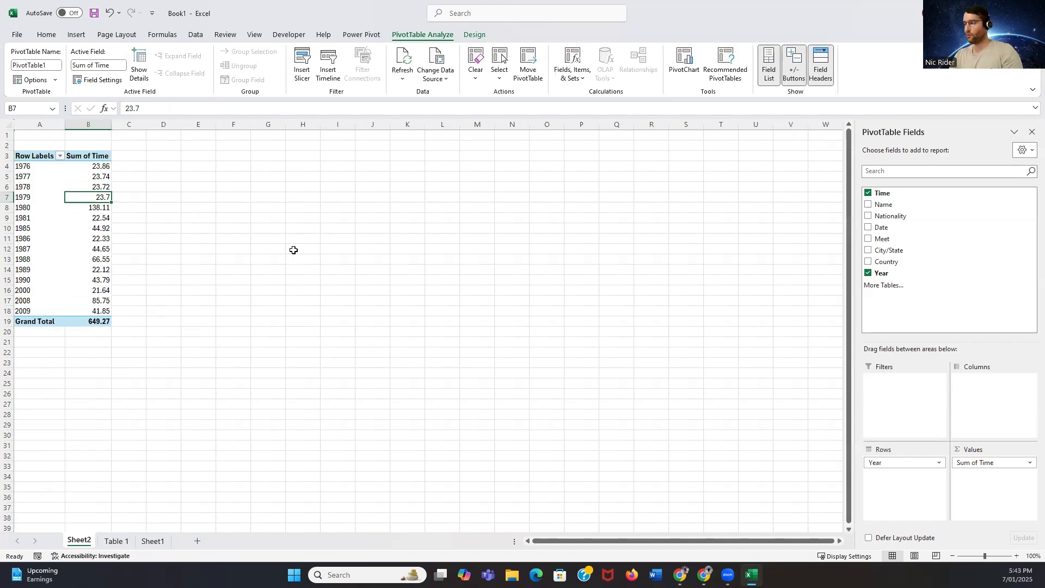
pyautogui.click(1029, 465)
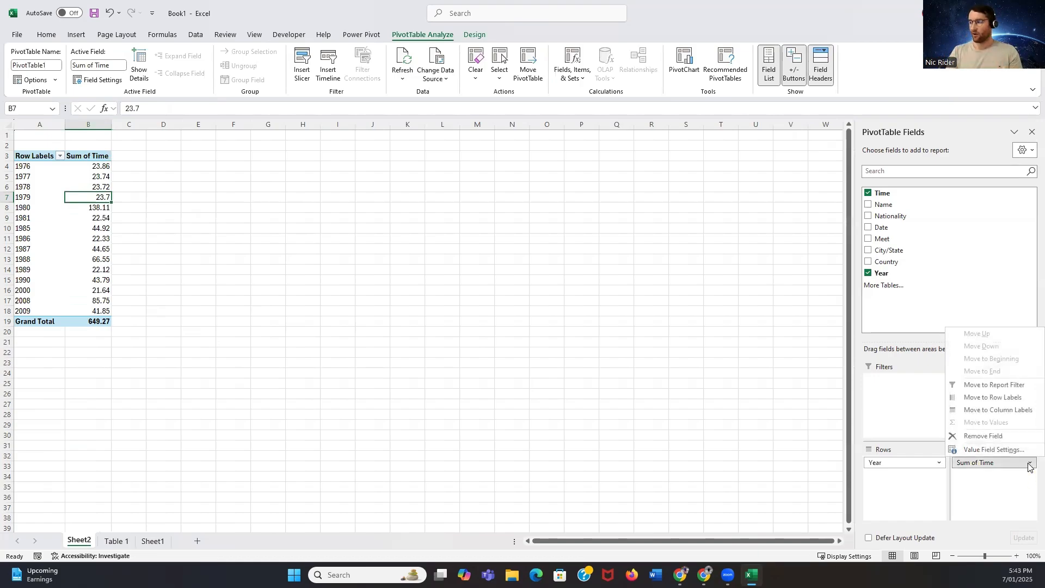
pyautogui.click(1023, 449)
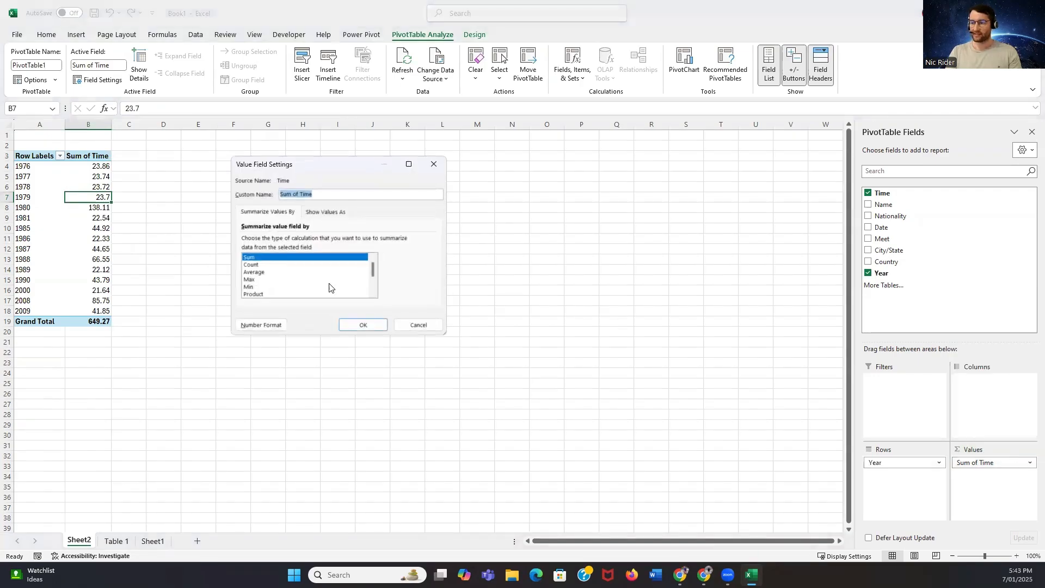
pyautogui.click(267, 288)
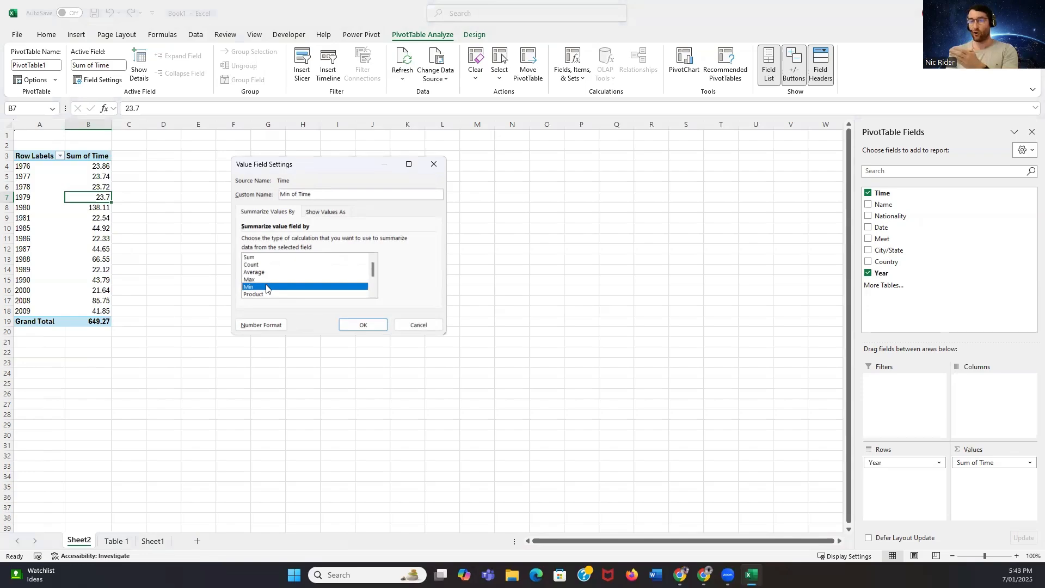
pyautogui.click(364, 325)
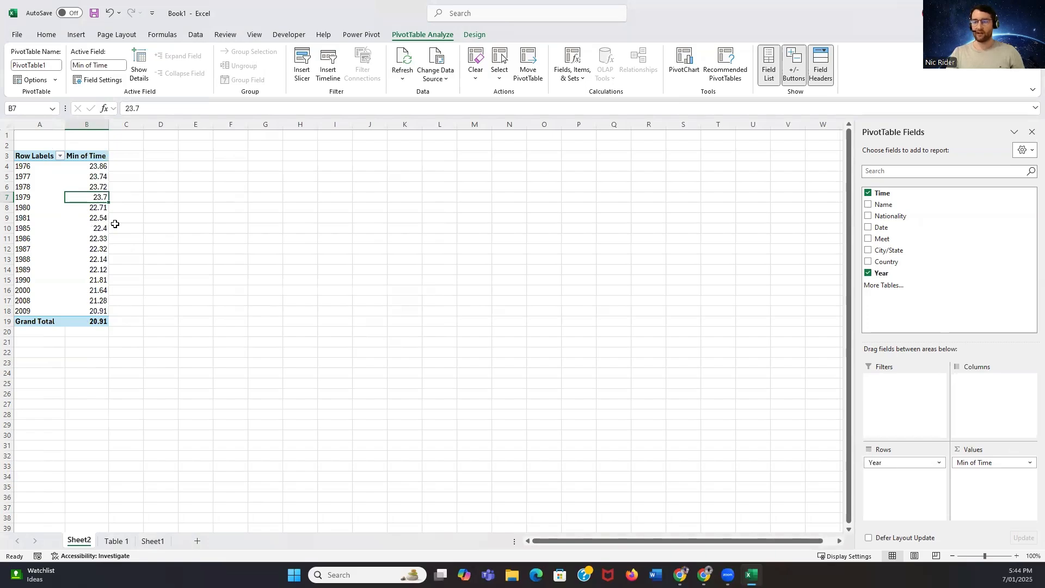
# Widen the Min of Time column of the PivotTable slightly
pyautogui.moveTo(108, 124); pyautogui.dragTo(118, 124)
pyautogui.click(212, 207)
pyautogui.click(98, 187)
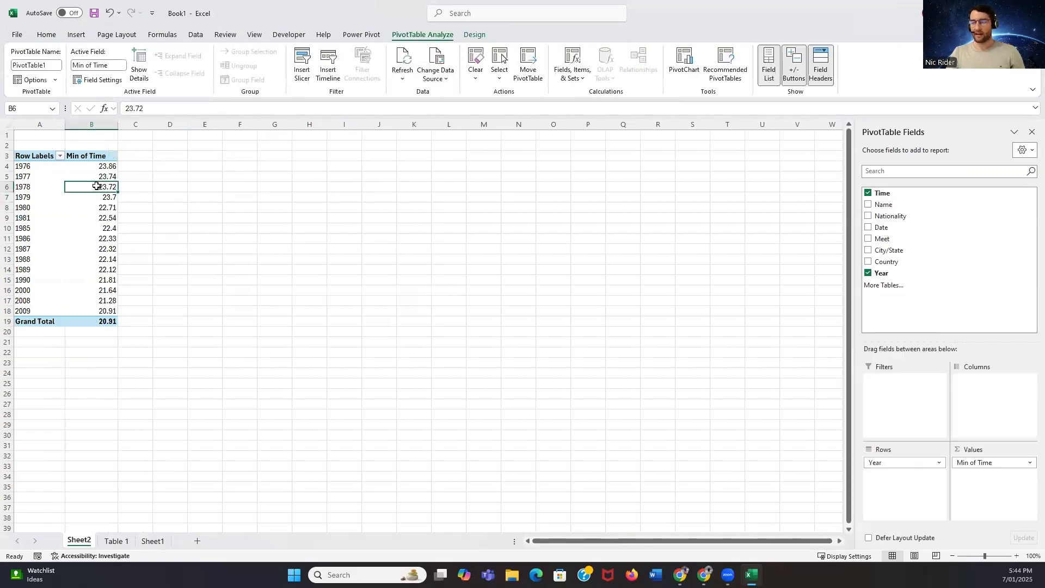
# Insert a column PivotChart showing the minimum time for each year from the PivotTable
pyautogui.click(41, 166)
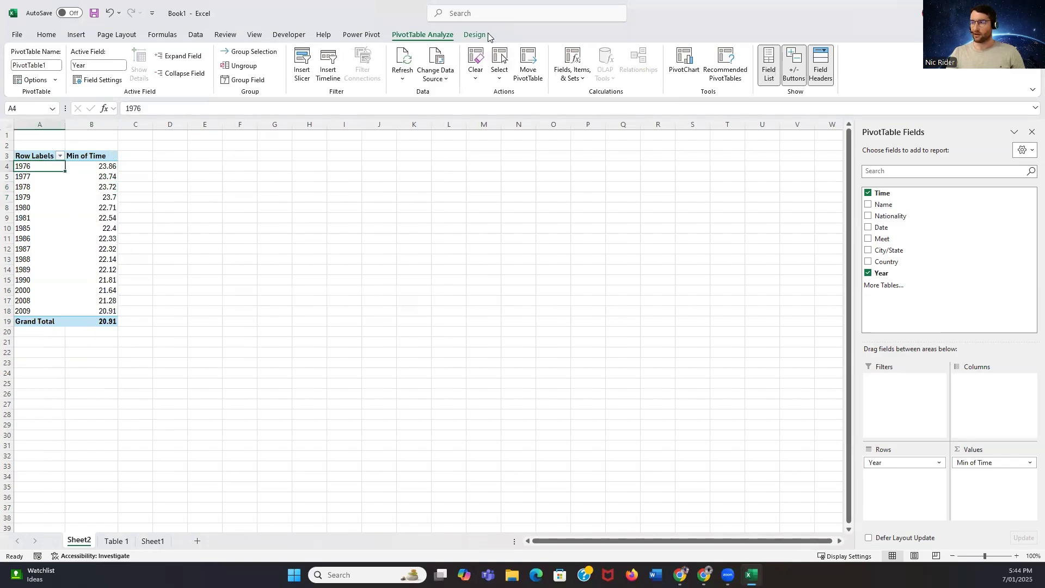
pyautogui.click(684, 64)
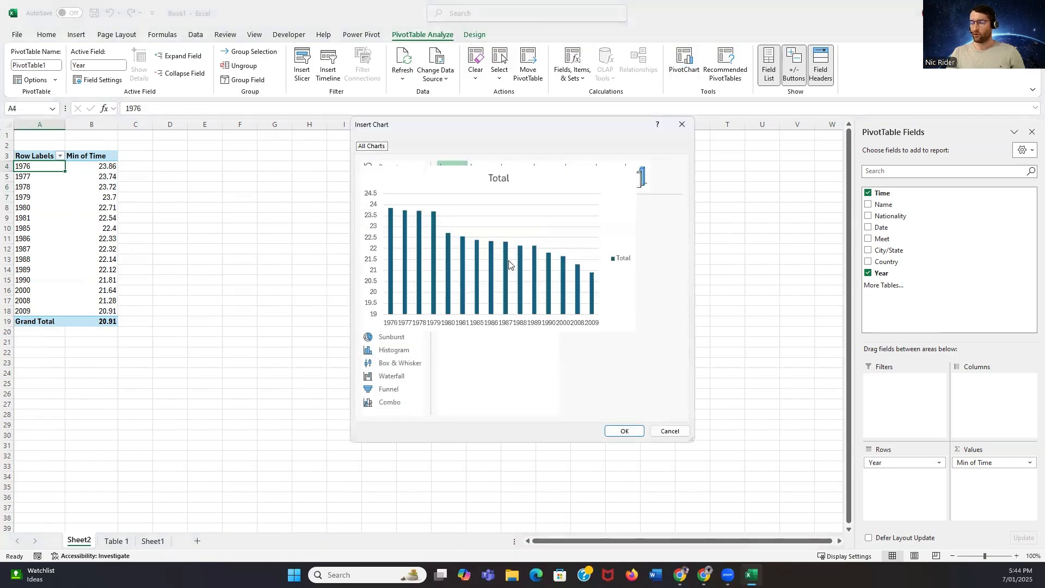
pyautogui.click(629, 434)
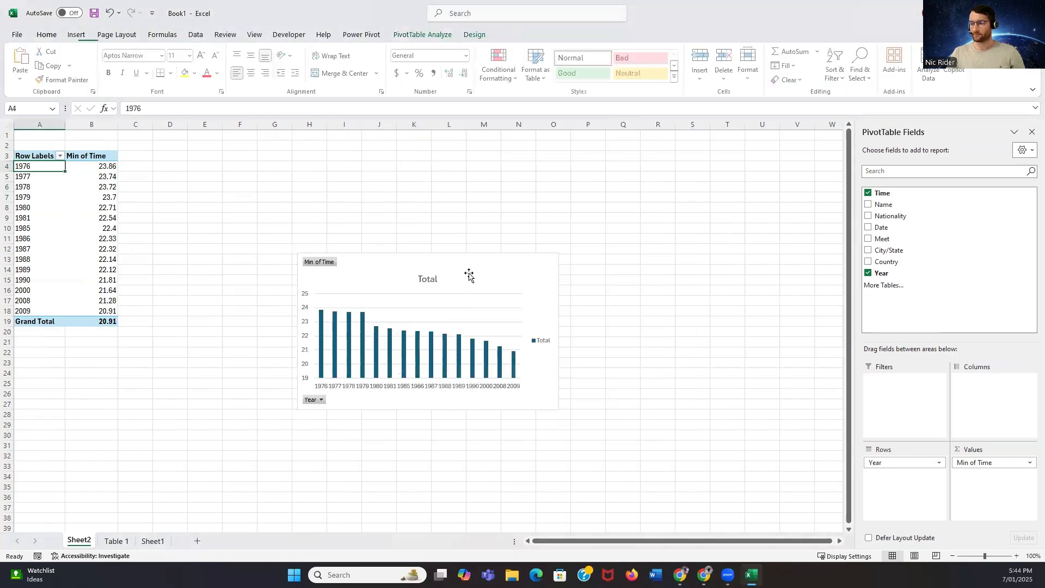
# Move the PivotChart beside the PivotTable and enlarge it to about 9.73 cm high and 25.61 cm wide
pyautogui.moveTo(392, 218); pyautogui.dragTo(350, 180)
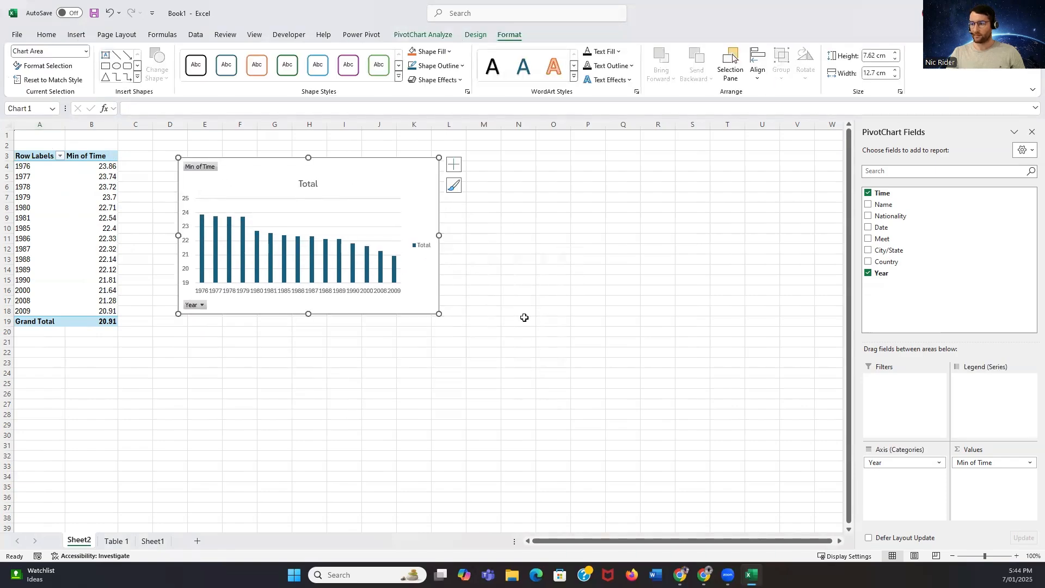
pyautogui.moveTo(438, 314); pyautogui.dragTo(496, 342)
pyautogui.moveTo(496, 250); pyautogui.dragTo(704, 250)
pyautogui.moveTo(440, 158); pyautogui.dragTo(441, 141)
# Change the chart title to "Men's 50m Freestyle World Record Progression"
pyautogui.click(439, 168)
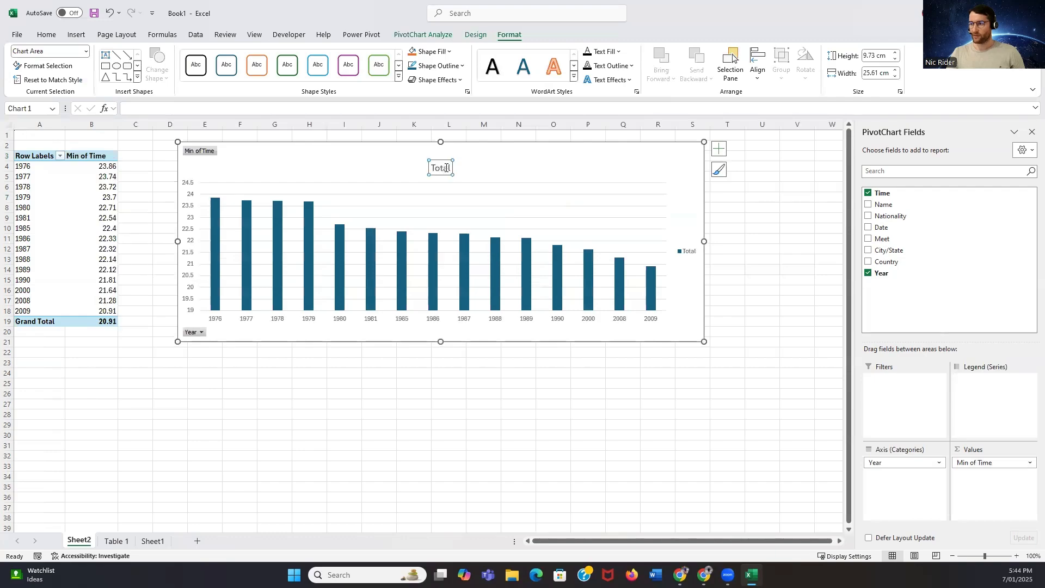
pyautogui.doubleClick(438, 167)
pyautogui.press('Delete')
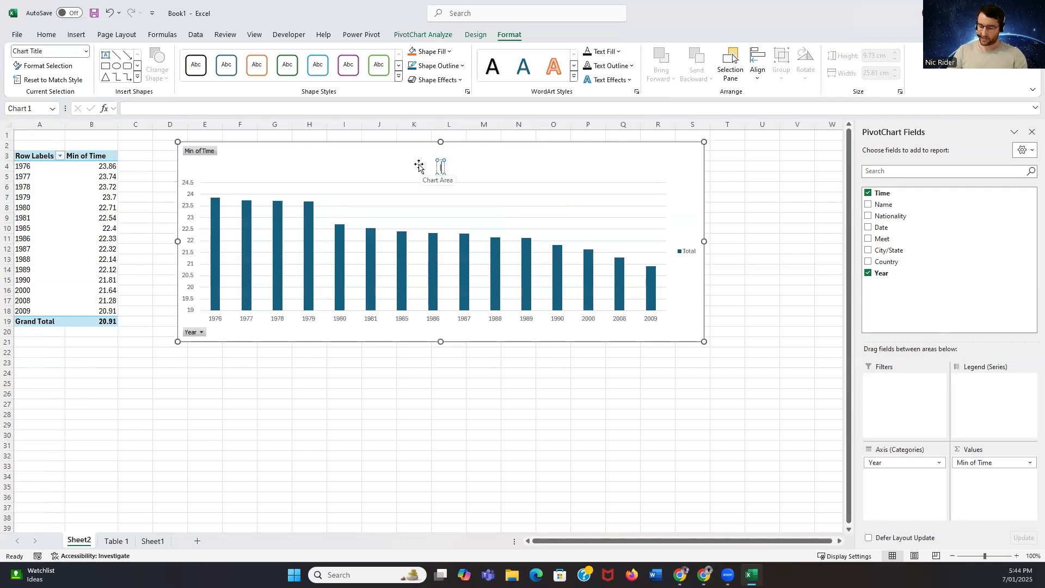
pyautogui.write("Men's 5")
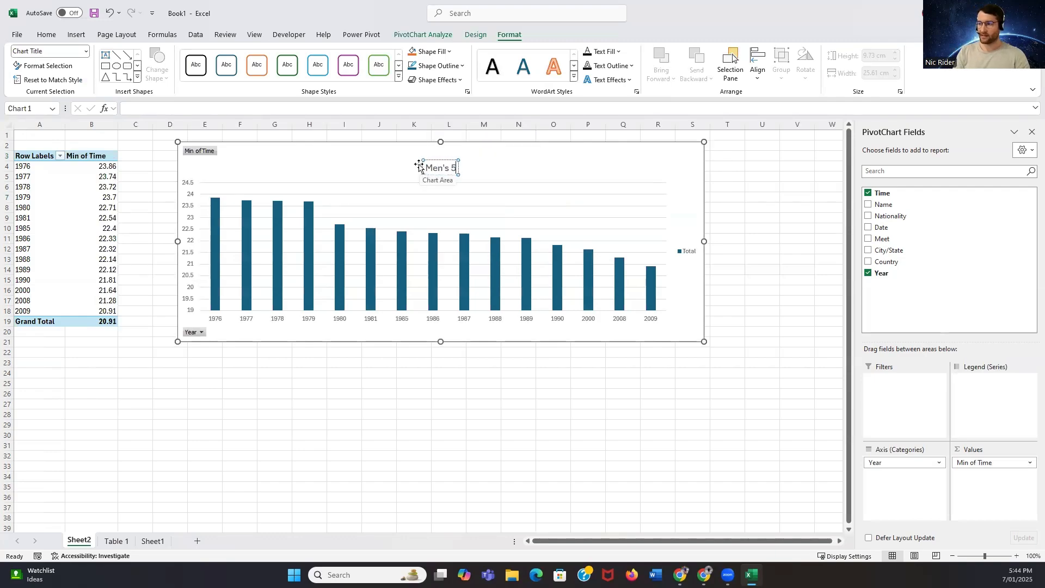
pyautogui.write('0m Freestyle WC')
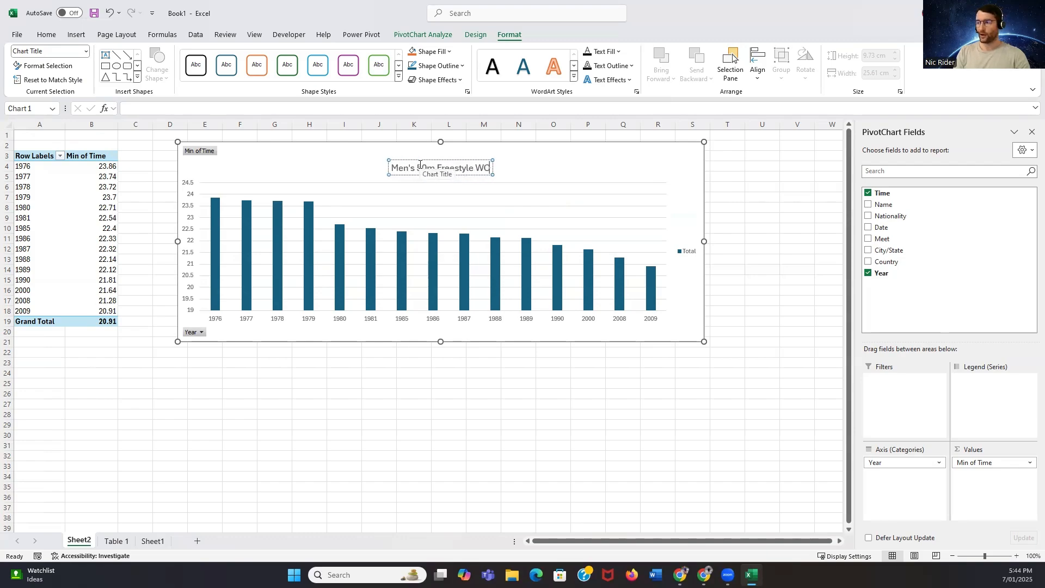
pyautogui.press('BackSpace')
pyautogui.write('orld R')
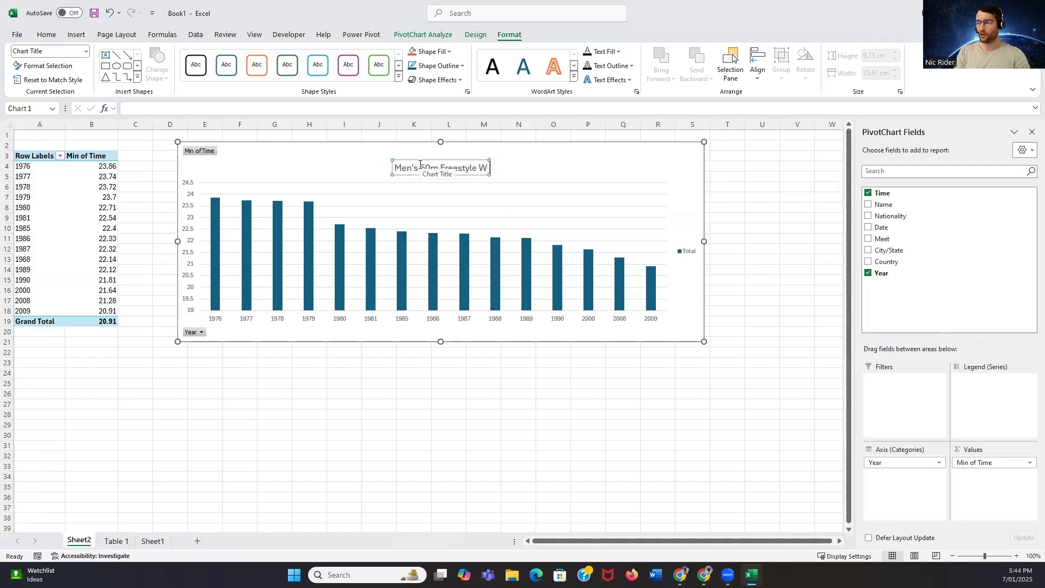
pyautogui.write('ecord P')
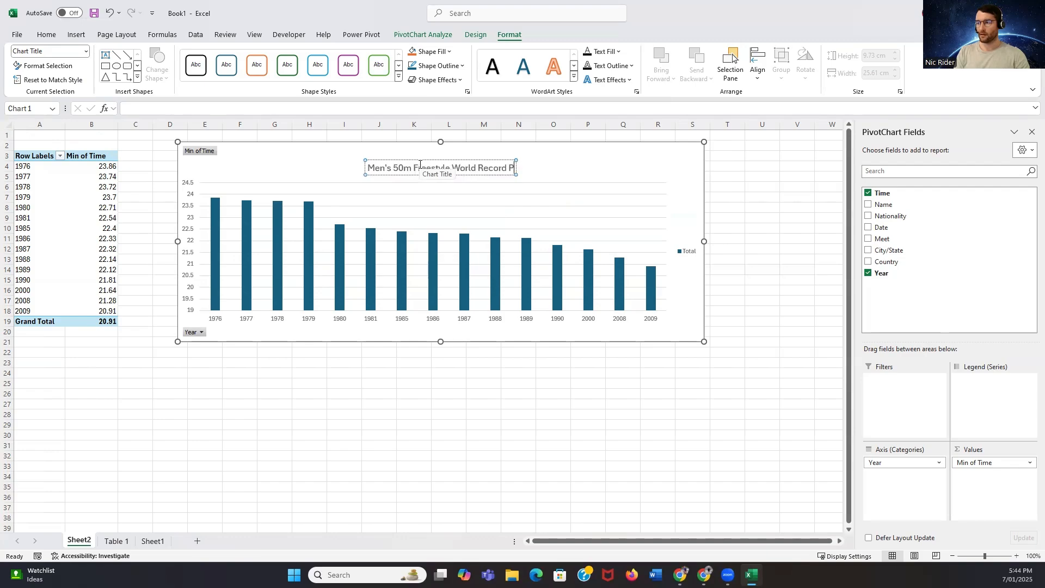
pyautogui.write('rogression')
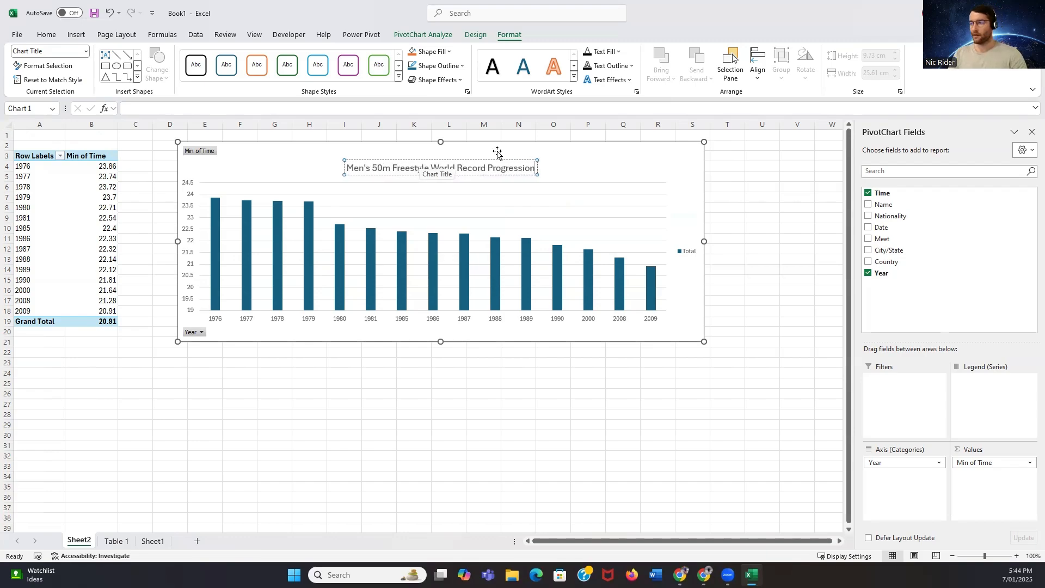
pyautogui.click(754, 226)
# Hide all field buttons on the PivotChart and add a linear trendline to it
pyautogui.click(567, 172)
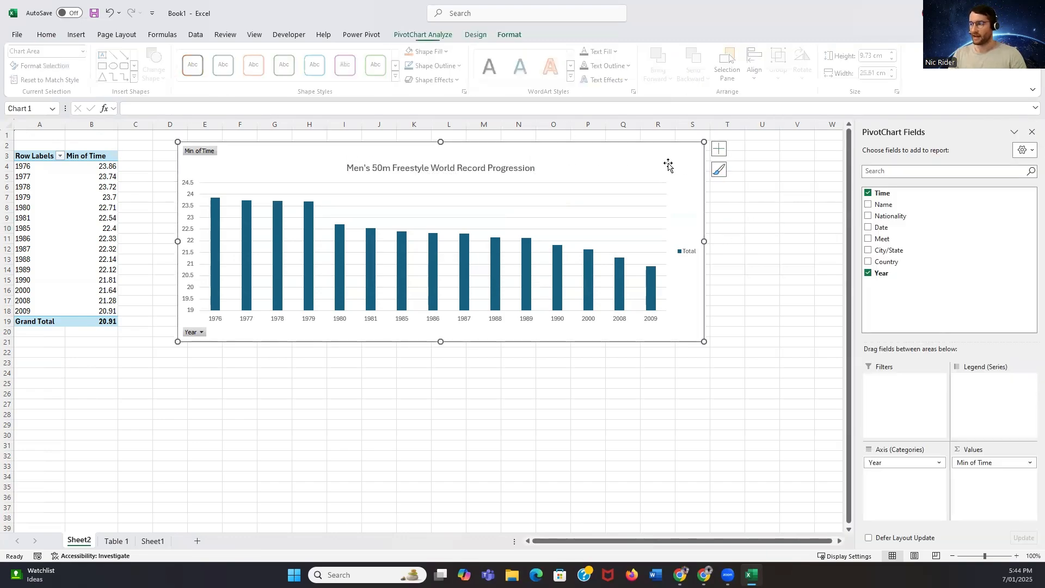
pyautogui.rightClick(211, 156)
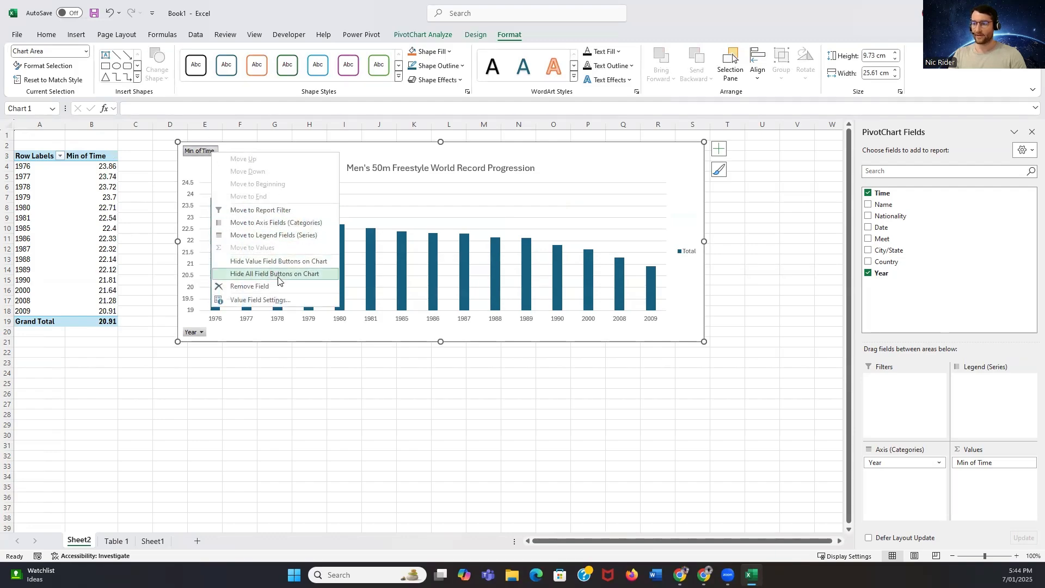
pyautogui.click(278, 274)
pyautogui.click(718, 149)
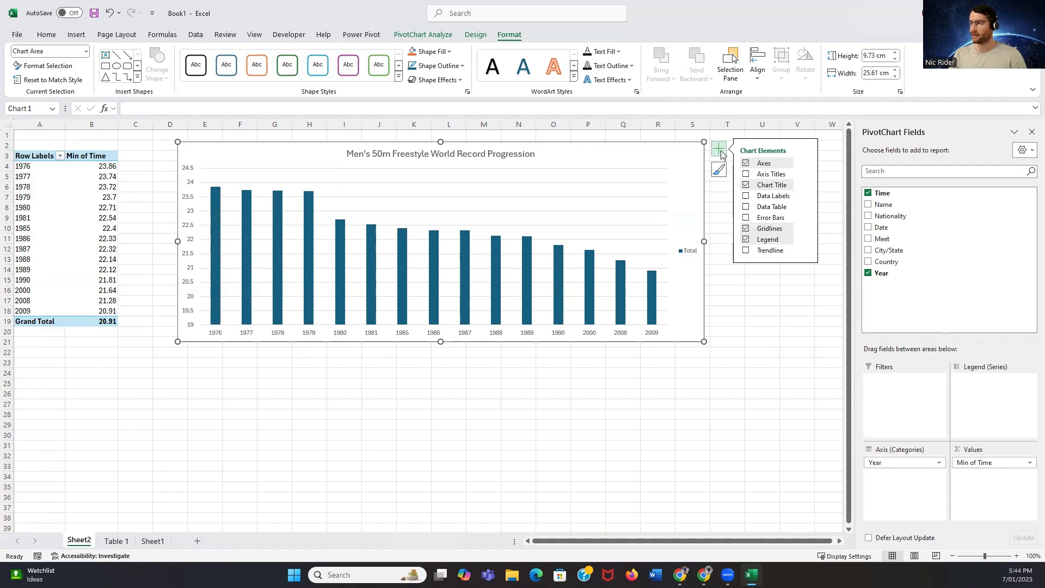
pyautogui.click(746, 251)
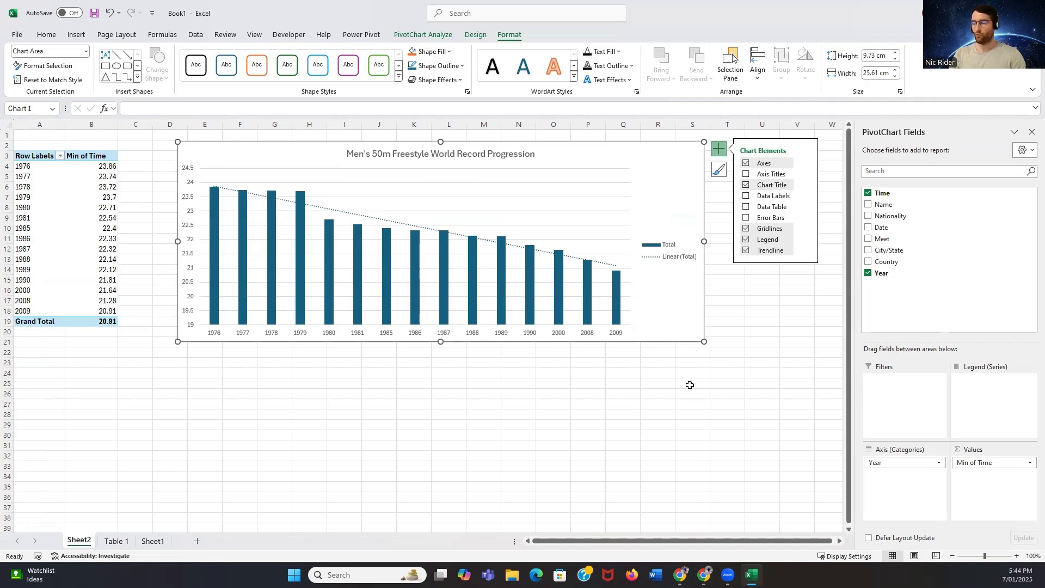
pyautogui.click(656, 402)
pyautogui.click(661, 158)
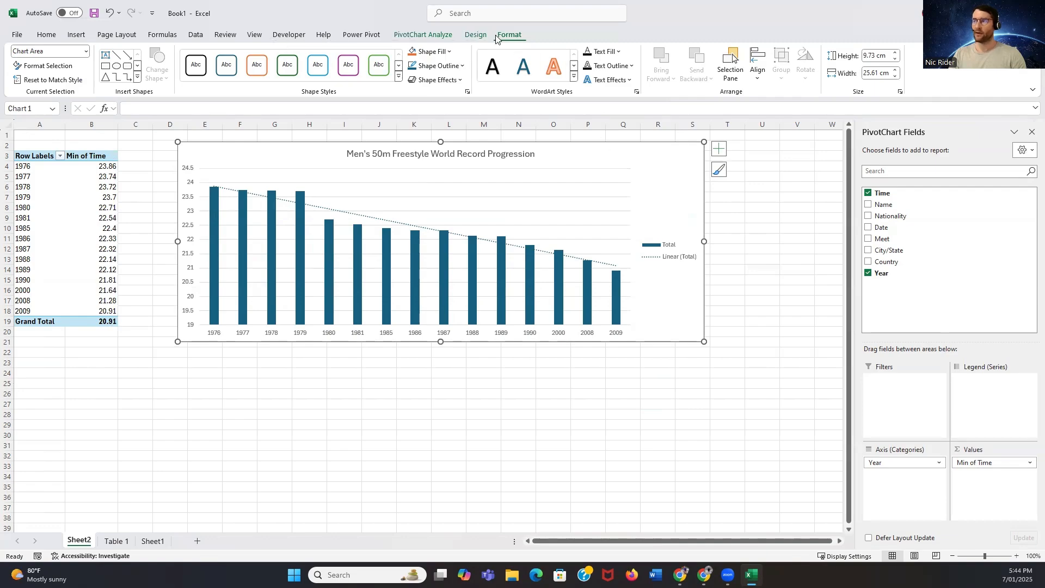
# Insert slicers for the Country and Nationality fields of the PivotChart
pyautogui.click(76, 35)
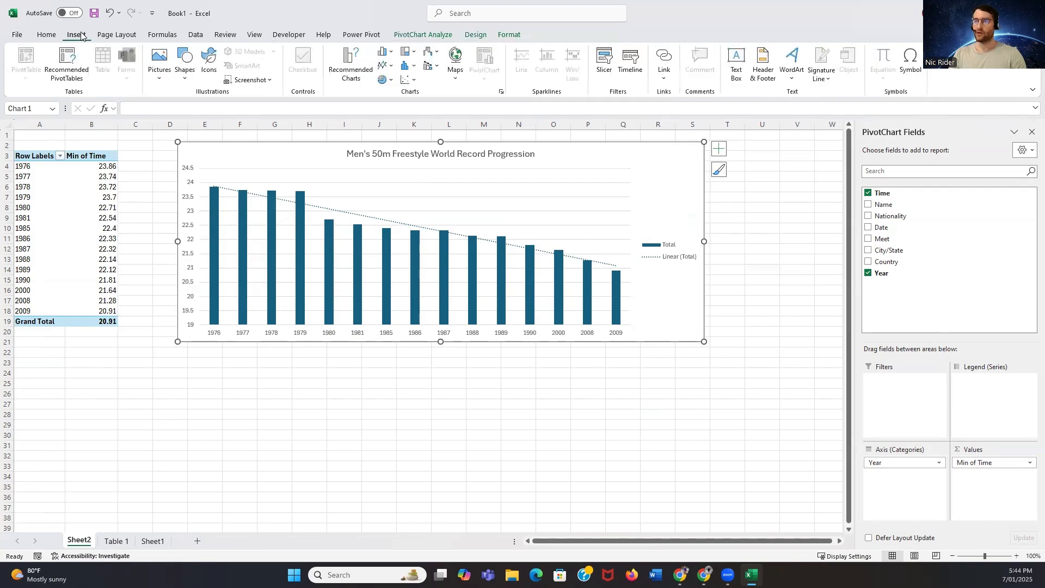
pyautogui.click(437, 37)
pyautogui.click(244, 64)
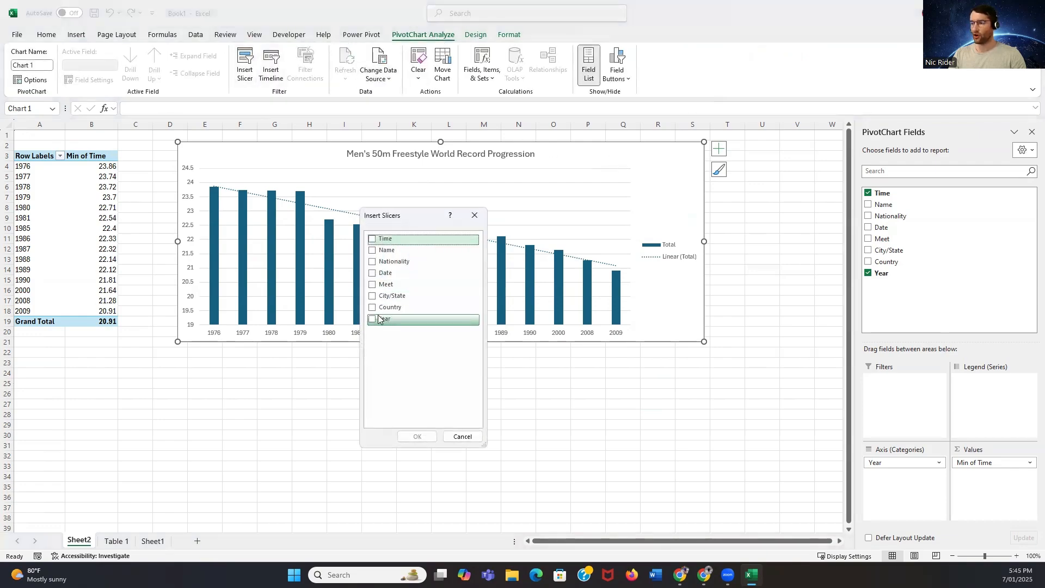
pyautogui.click(381, 307)
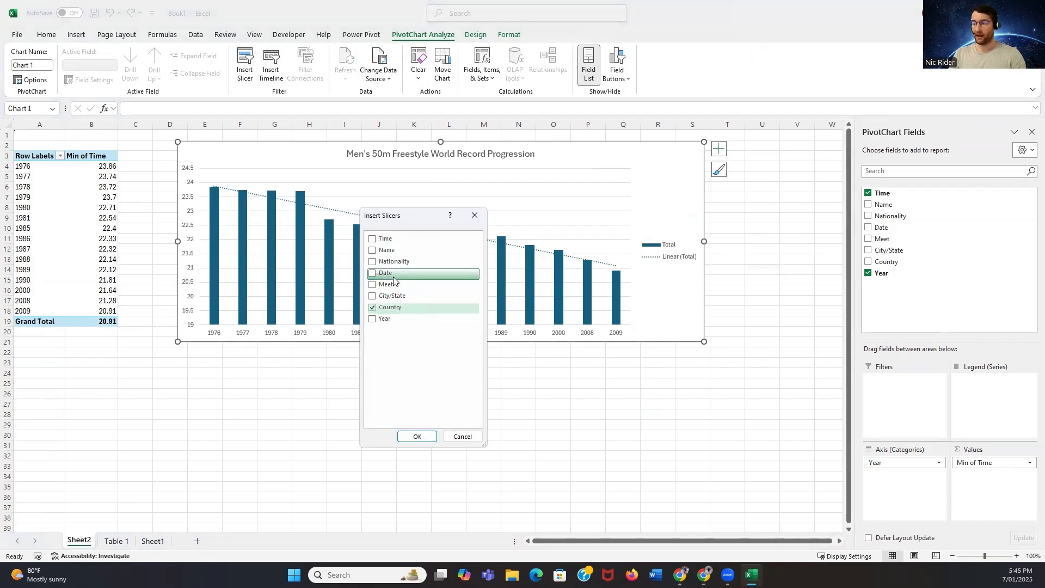
pyautogui.click(380, 262)
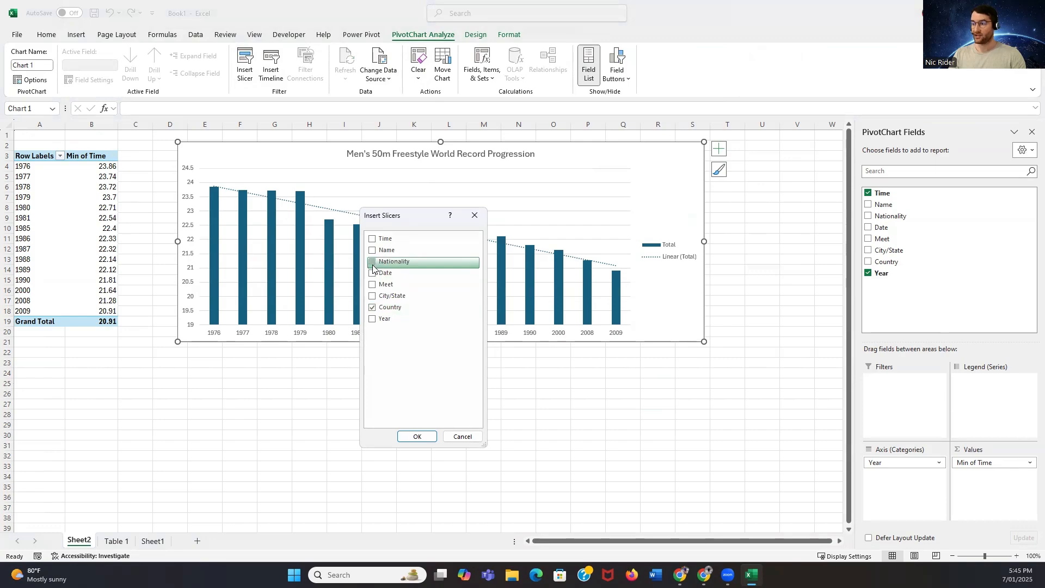
pyautogui.click(416, 435)
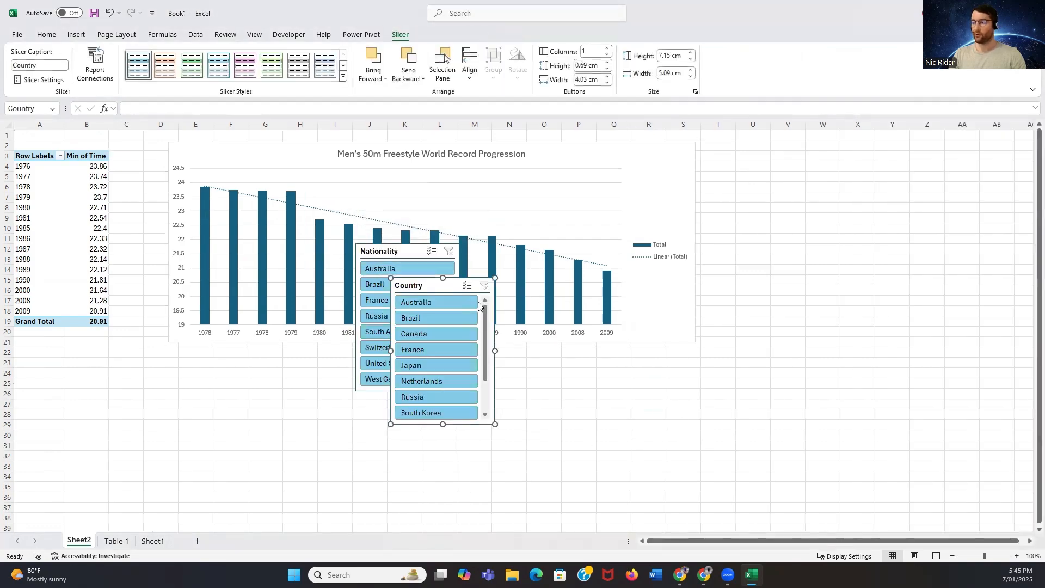
# Move both slicers off the chart, placing Nationality beside it and Country below Nationality
pyautogui.moveTo(448, 285); pyautogui.dragTo(580, 277)
pyautogui.moveTo(845, 214); pyautogui.dragTo(925, 156)
pyautogui.moveTo(396, 259); pyautogui.dragTo(749, 158)
pyautogui.moveTo(925, 152); pyautogui.dragTo(765, 325)
# Set the Nationality slicer to 2 columns, resize it to about 4.34 by 10.35 cm, and move the Country slicer up beneath it
pyautogui.click(763, 154)
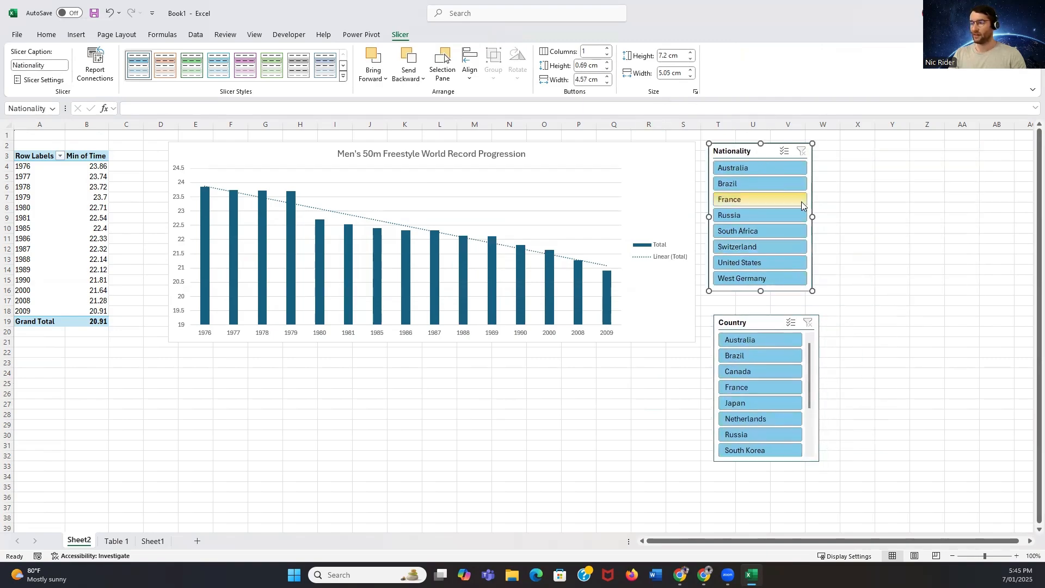
pyautogui.click(606, 49)
pyautogui.moveTo(761, 290); pyautogui.dragTo(756, 231)
pyautogui.moveTo(812, 188); pyautogui.dragTo(921, 188)
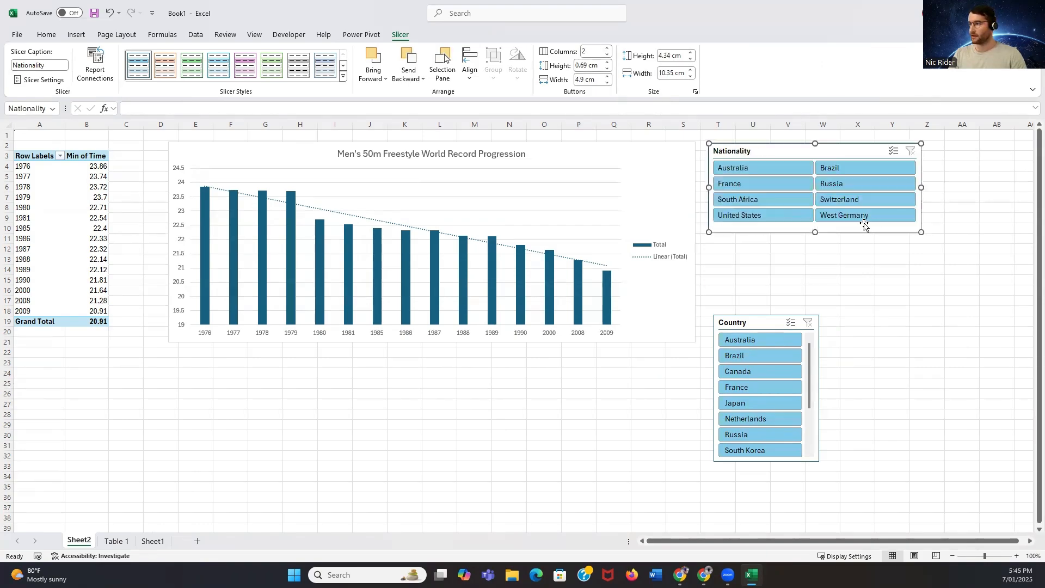
pyautogui.moveTo(767, 331); pyautogui.dragTo(761, 268)
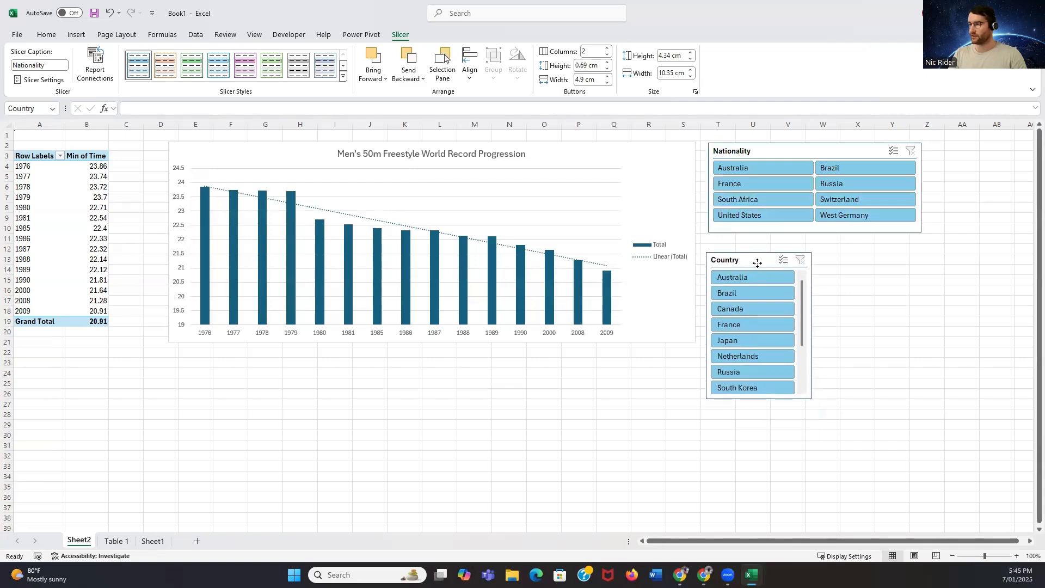
# Filter the PivotTable and chart by nationality in turn: Australia, Brazil, West Germany, and finally United States
pyautogui.click(741, 167)
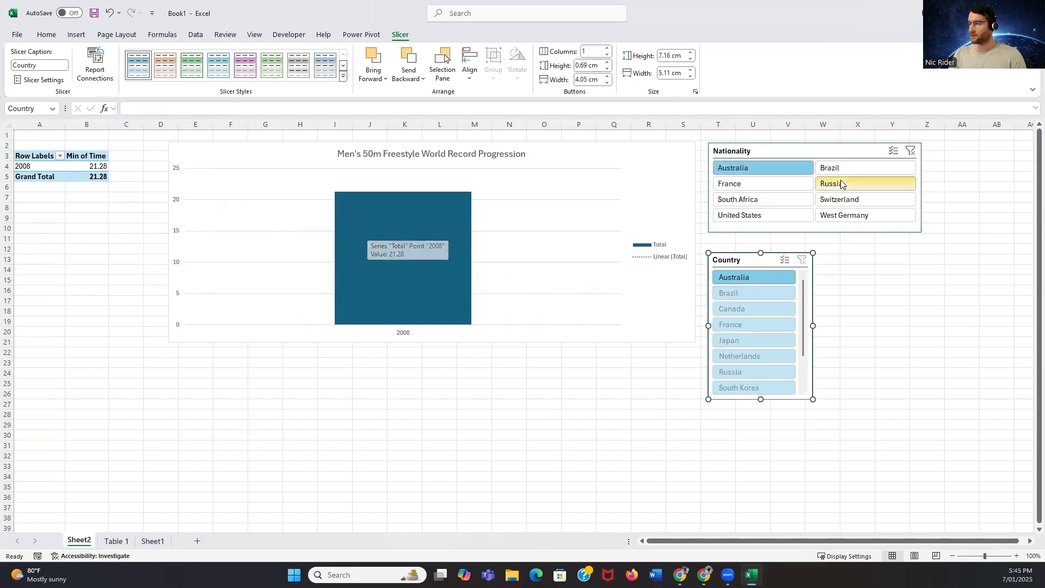
pyautogui.click(883, 166)
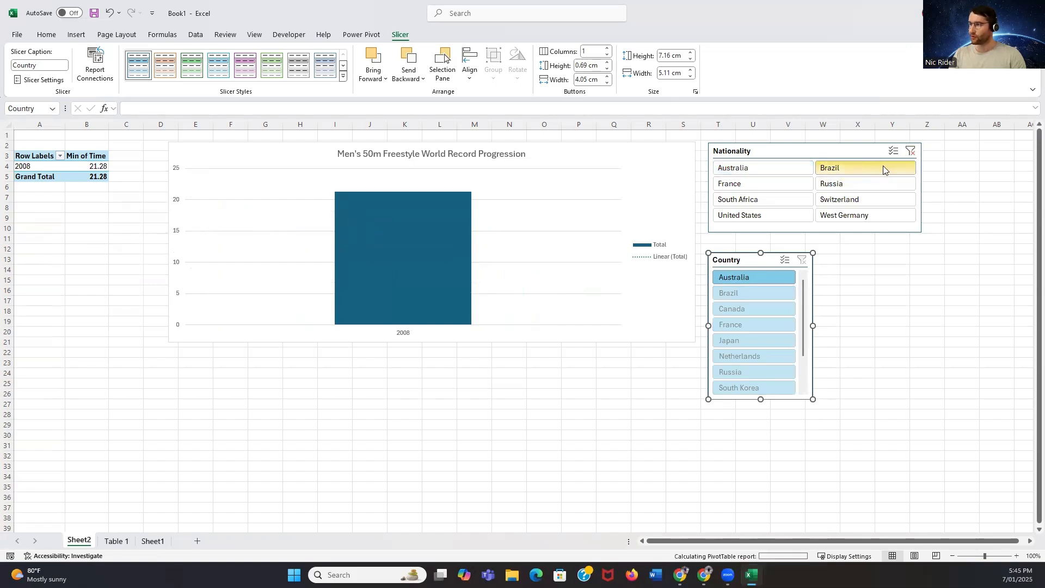
pyautogui.click(864, 216)
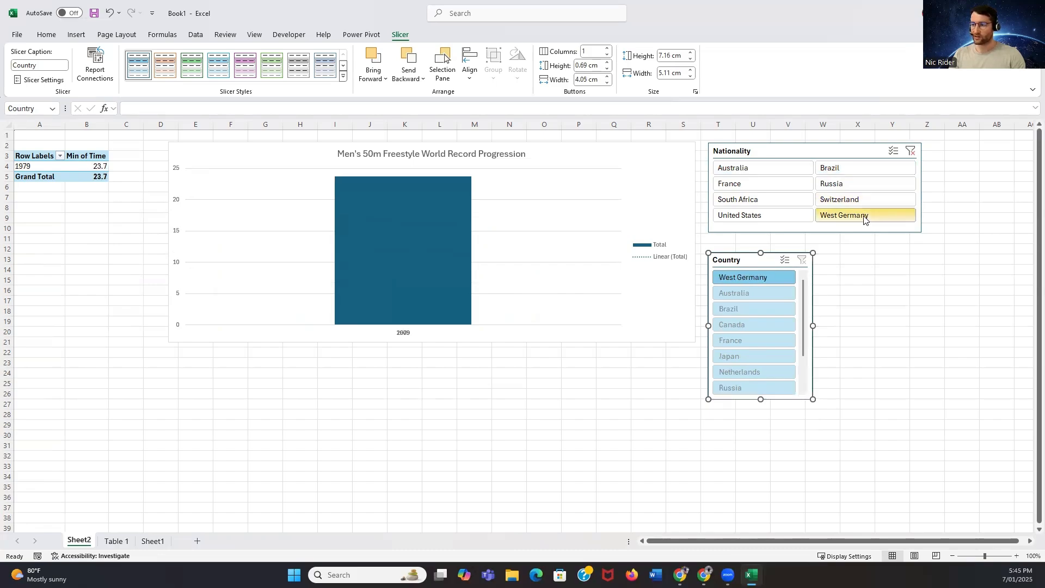
pyautogui.click(787, 215)
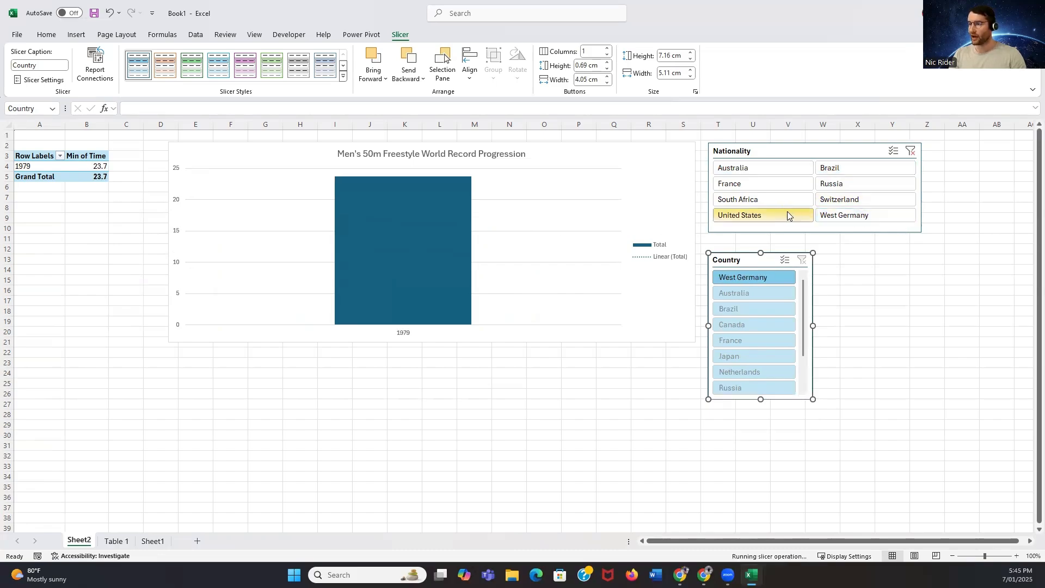
# Align the Nationality slicer with the chart's upper edge, and move the Country slicer up beneath it, resized to about 5.74 by 9.98 cm
pyautogui.click(803, 143)
pyautogui.moveTo(803, 143); pyautogui.dragTo(800, 141)
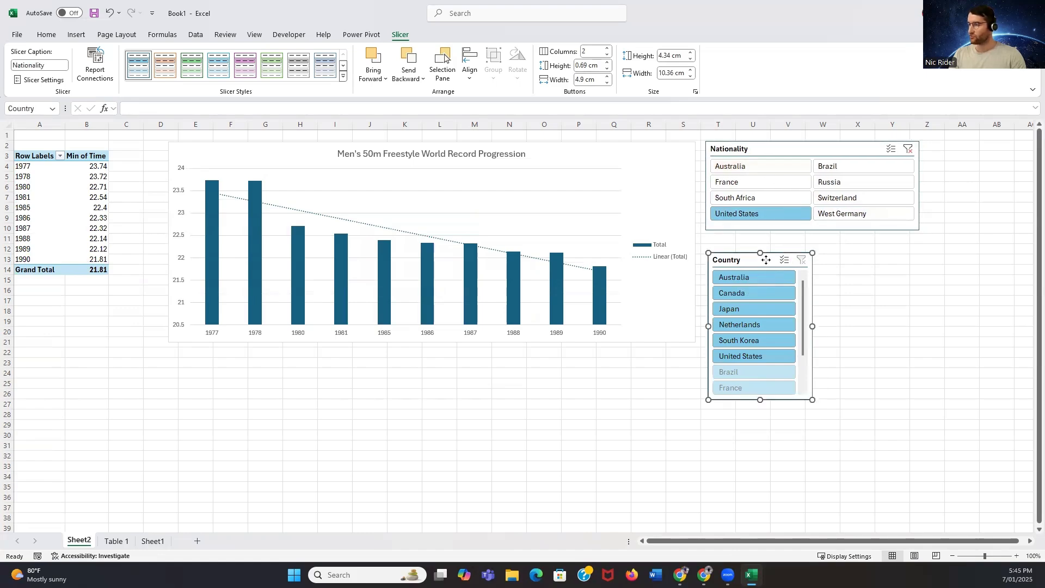
pyautogui.moveTo(765, 262); pyautogui.dragTo(764, 257)
pyautogui.moveTo(760, 394); pyautogui.dragTo(760, 364)
pyautogui.moveTo(813, 307); pyautogui.dragTo(912, 306)
# Set the Country slicer to 2 columns and reduce its height to about 5.33 cm
pyautogui.click(959, 297)
pyautogui.click(814, 253)
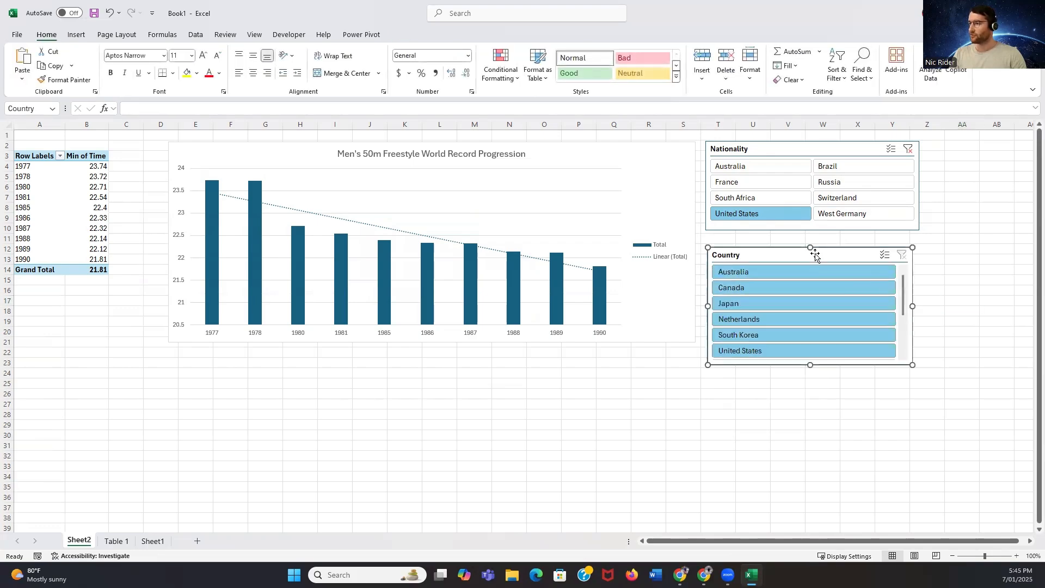
pyautogui.click(607, 49)
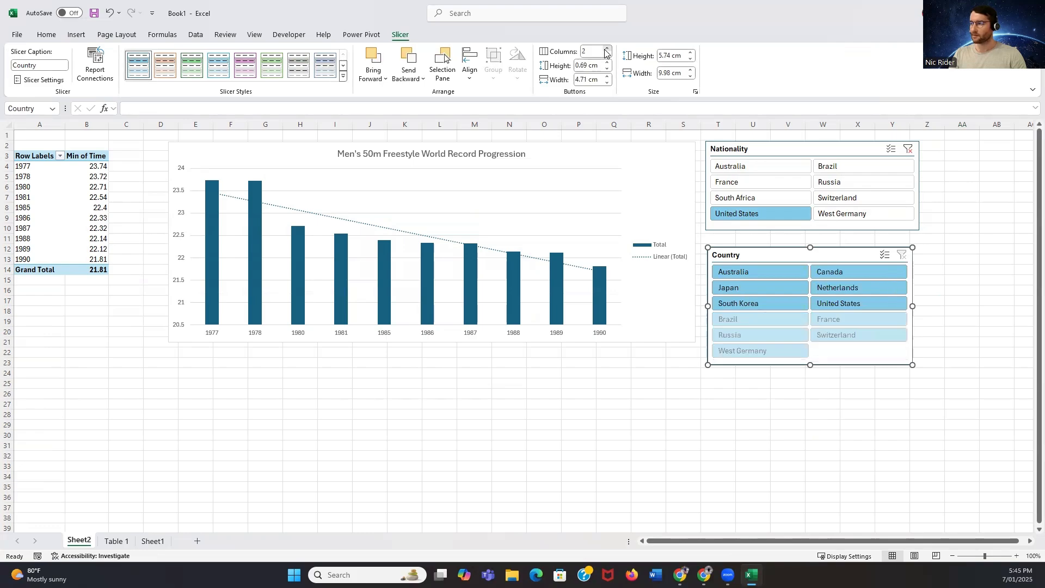
pyautogui.moveTo(811, 365); pyautogui.dragTo(811, 355)
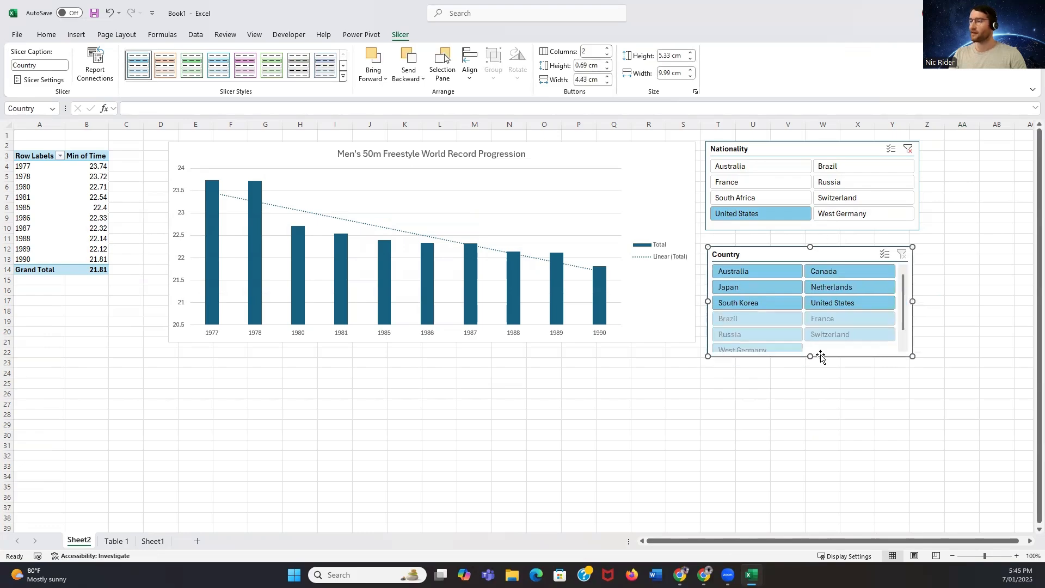
pyautogui.click(978, 321)
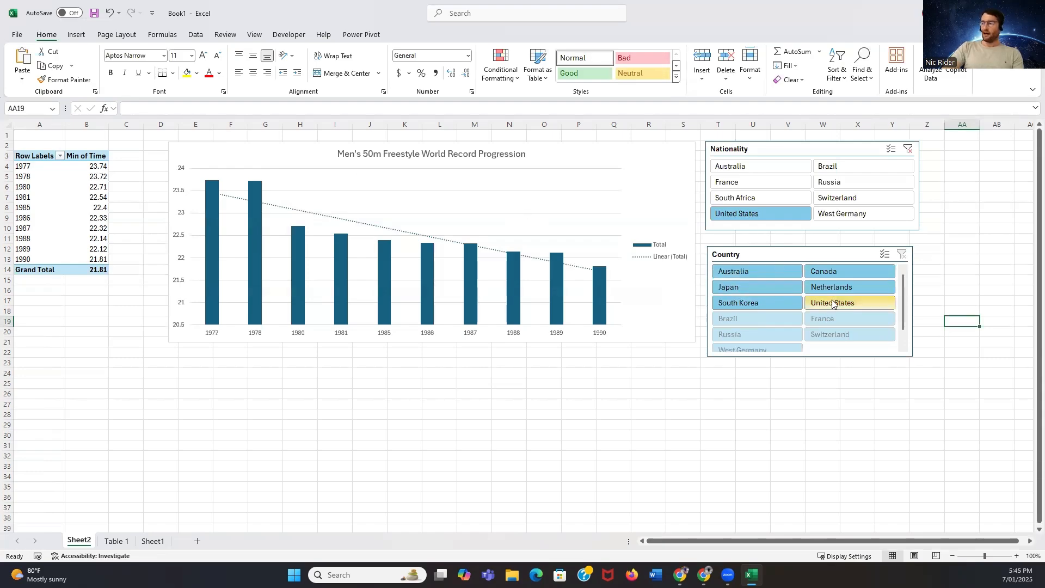
# In the Year field's layout settings, turn off the compact form and the subtotals shown above each group
pyautogui.scroll(-2, 831, 305)
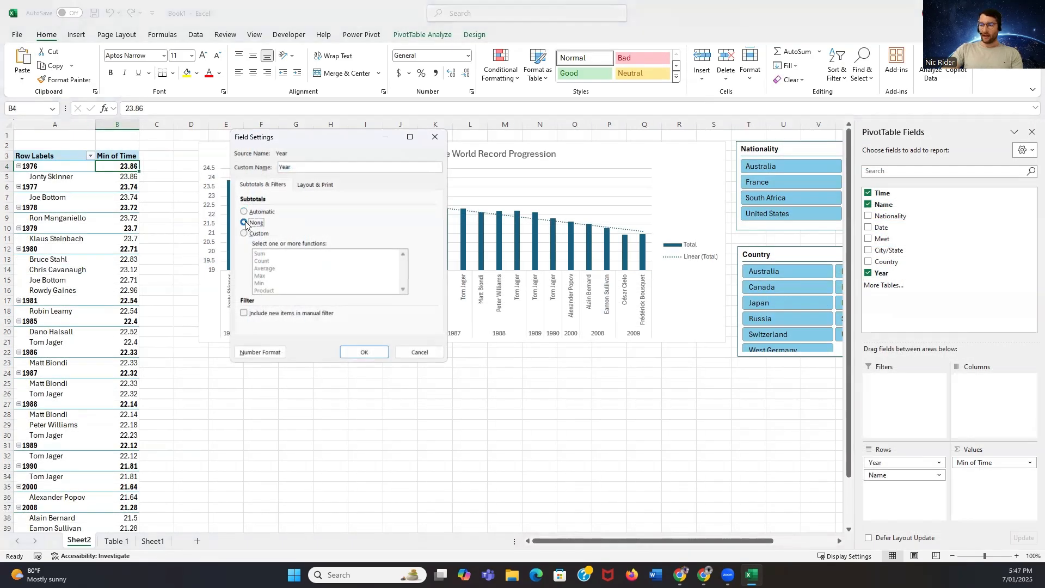
pyautogui.click(308, 187)
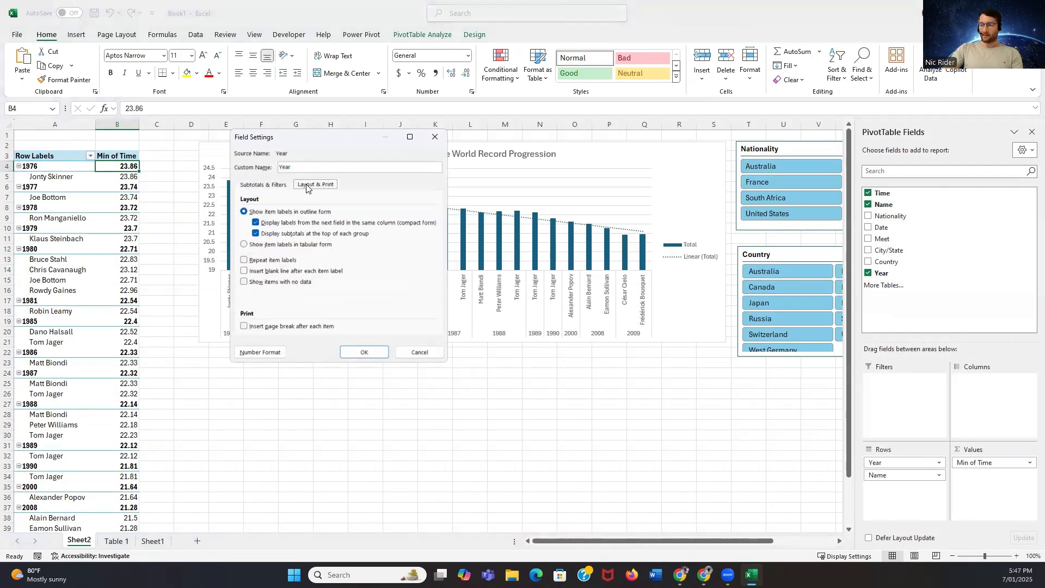
pyautogui.click(255, 223)
pyautogui.click(256, 234)
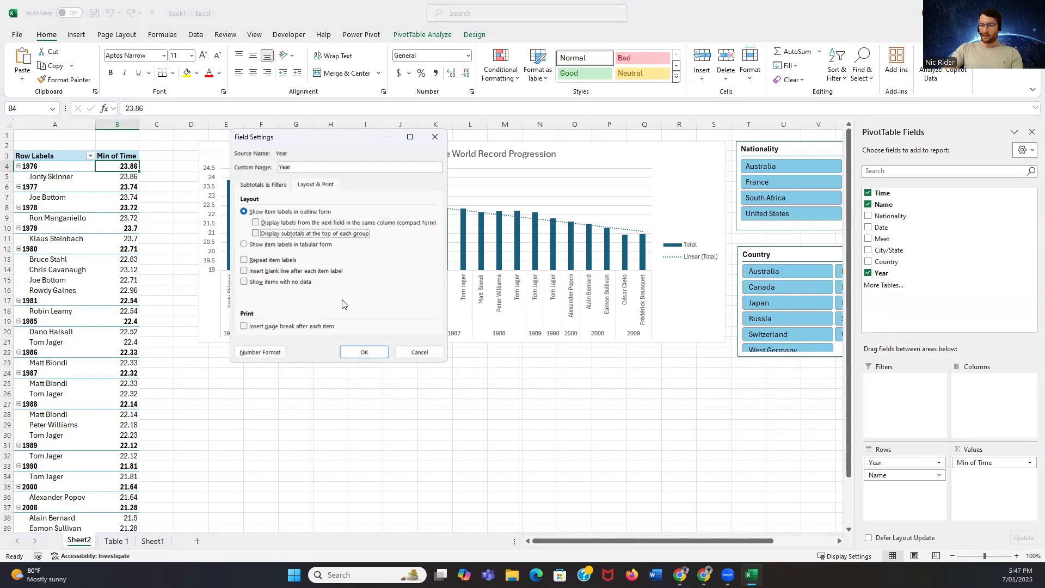
pyautogui.click(364, 352)
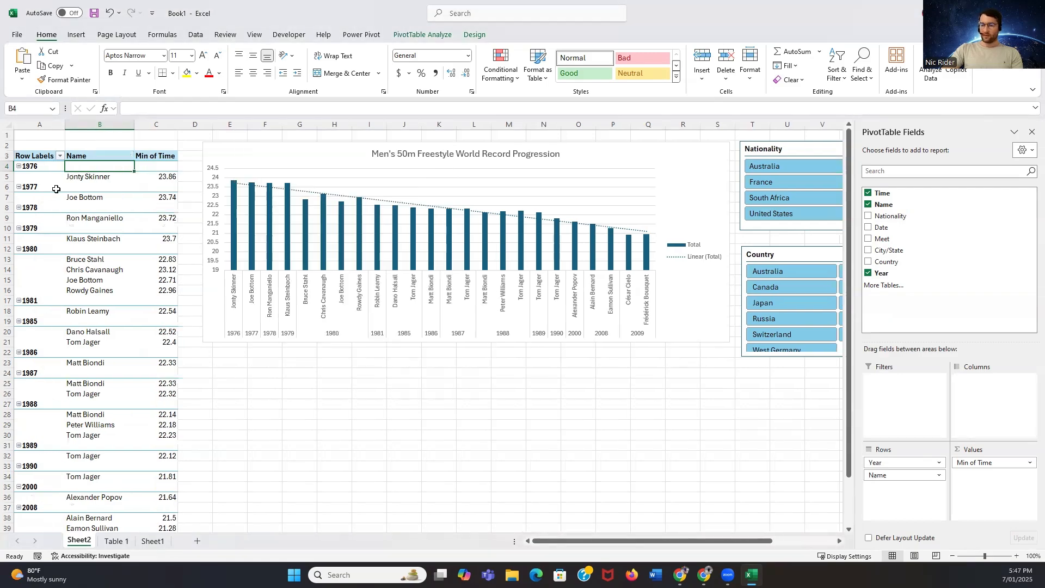
# Change the PivotTable's report layout to tabular form so Year and Name sit in separate columns on the same row
pyautogui.click(473, 36)
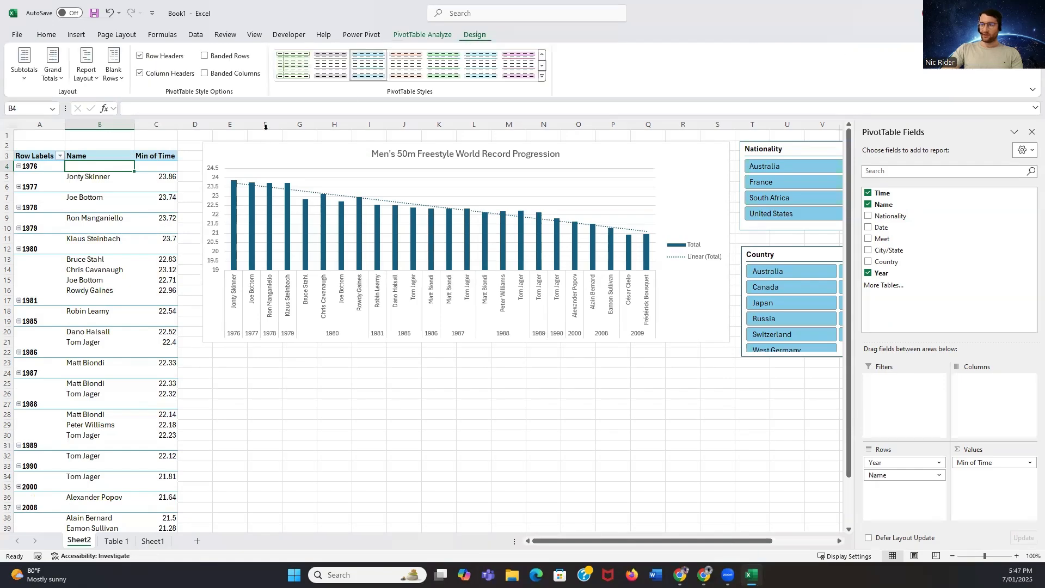
pyautogui.click(82, 75)
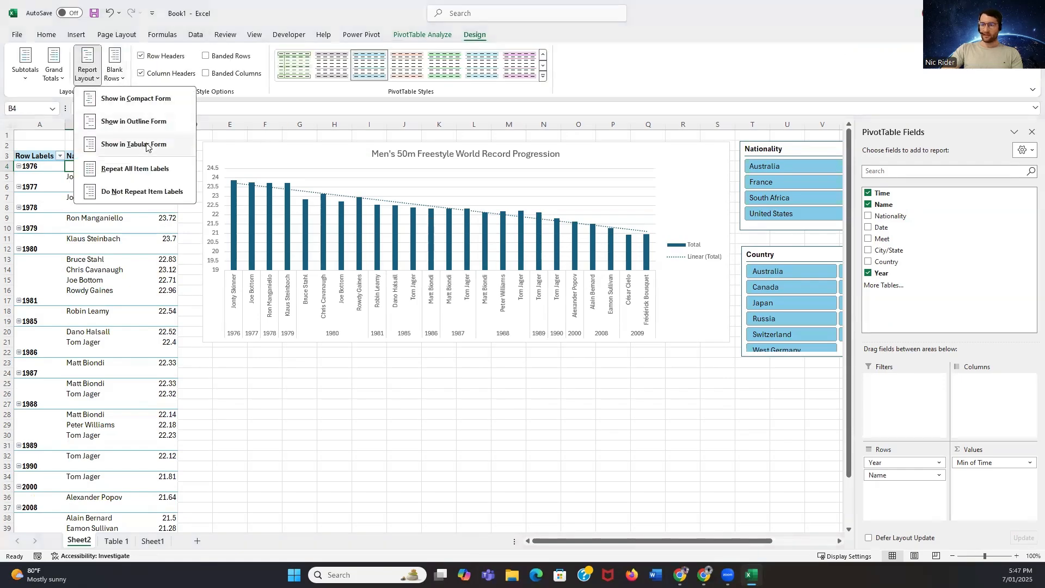
pyautogui.click(147, 145)
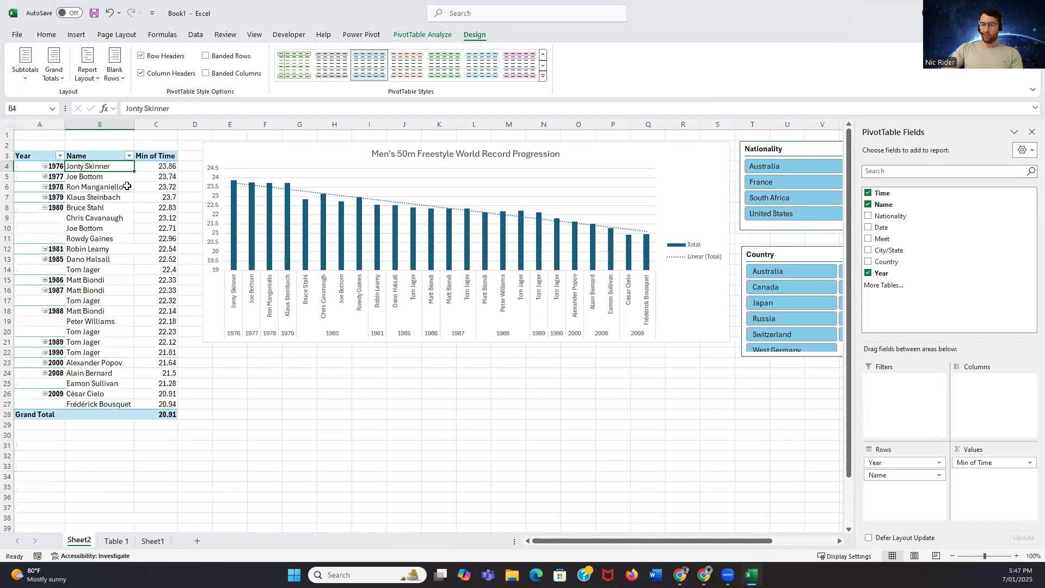
pyautogui.click(293, 372)
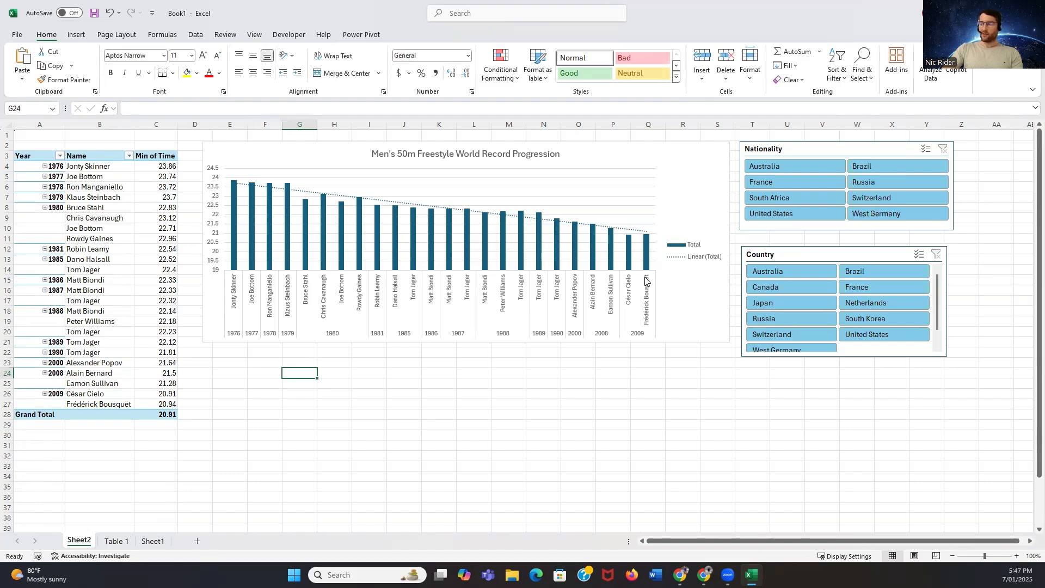
pyautogui.click(660, 161)
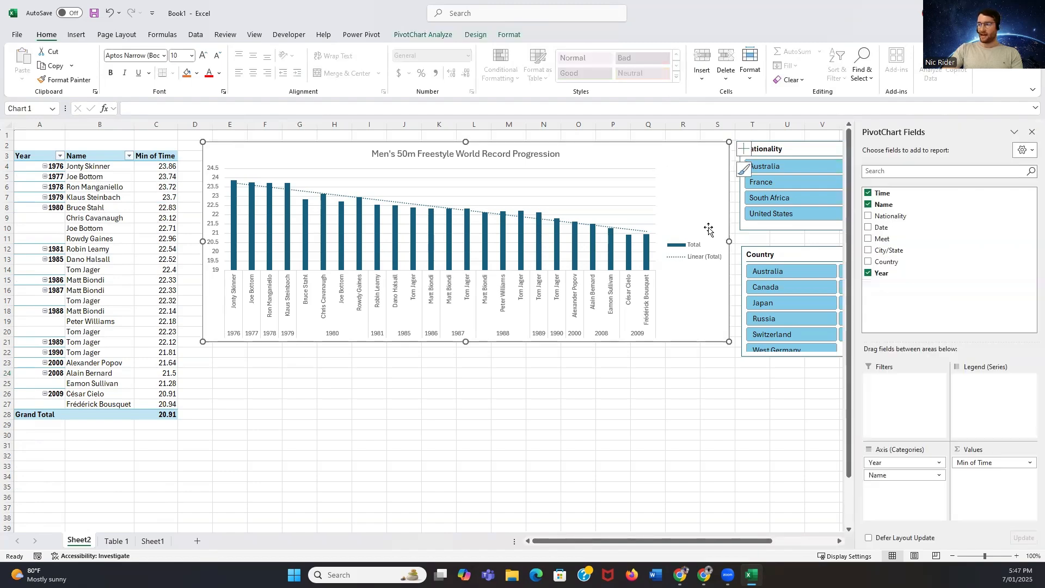
pyautogui.click(674, 373)
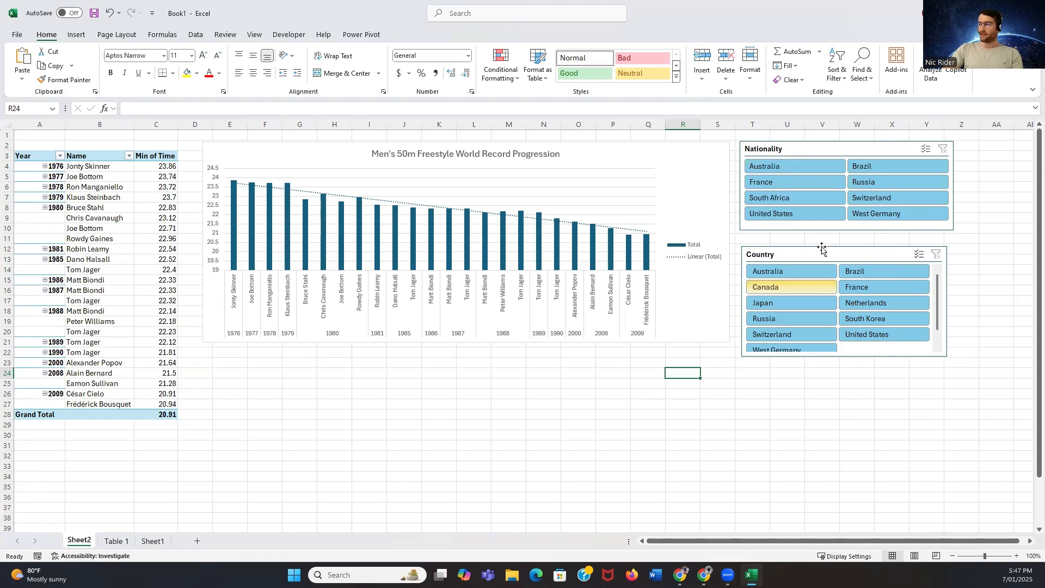
pyautogui.click(686, 185)
pyautogui.click(509, 435)
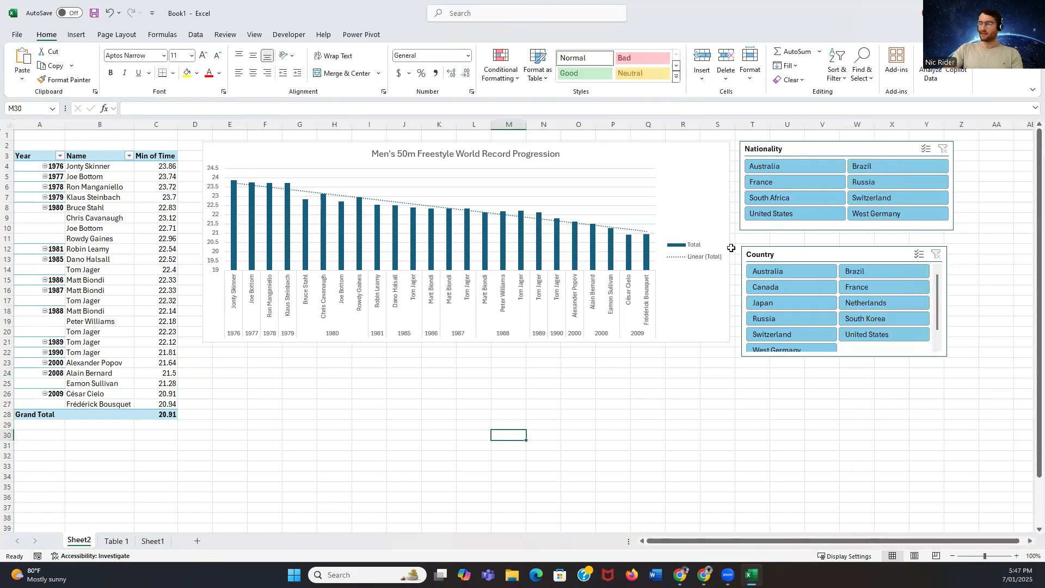
# Filter the PivotTable and chart by the country Australia, examine the remaining bars, and clear the Country filter
pyautogui.click(801, 272)
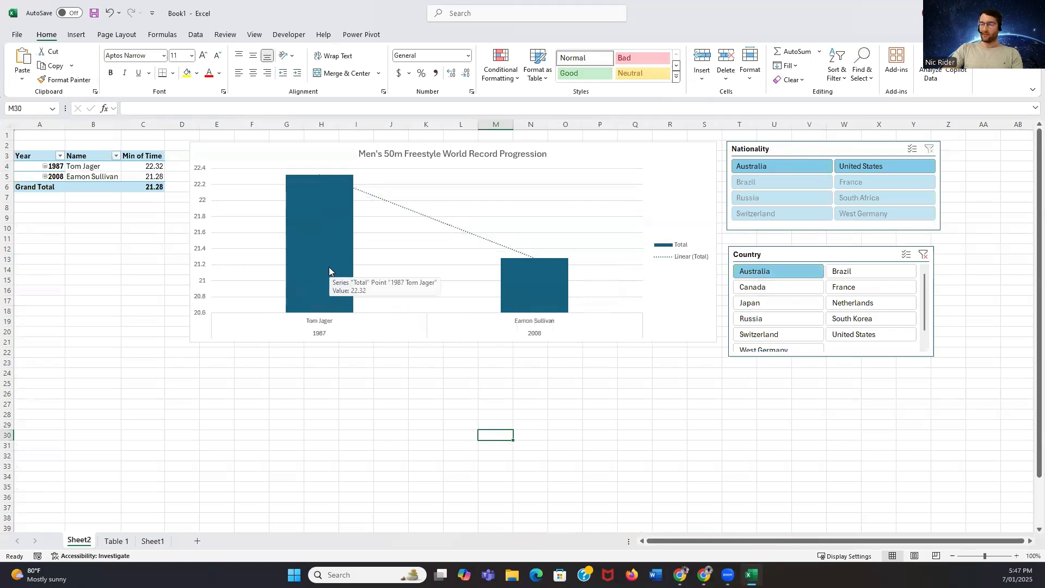
pyautogui.moveTo(354, 260)
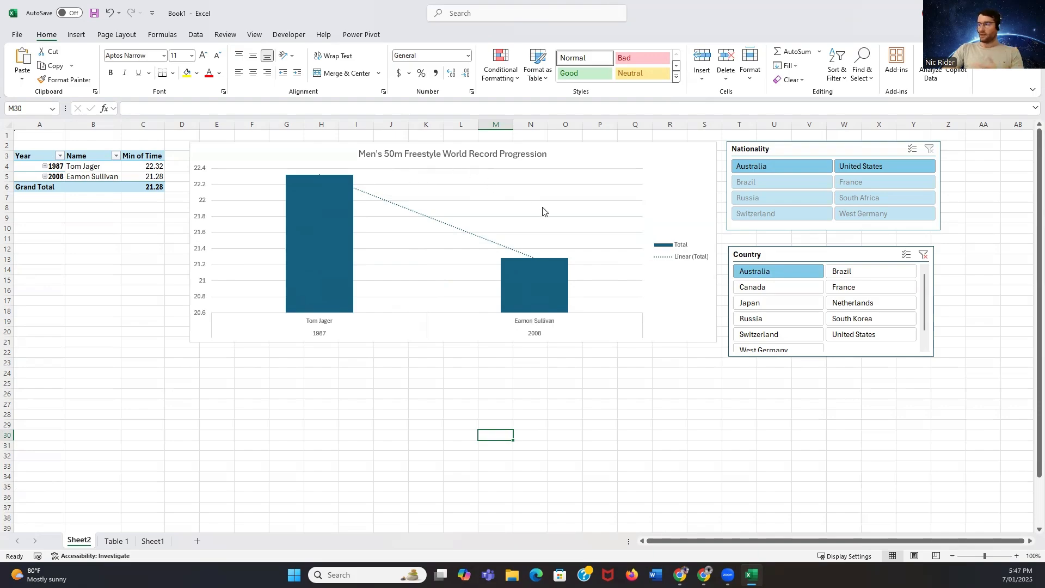
pyautogui.click(921, 255)
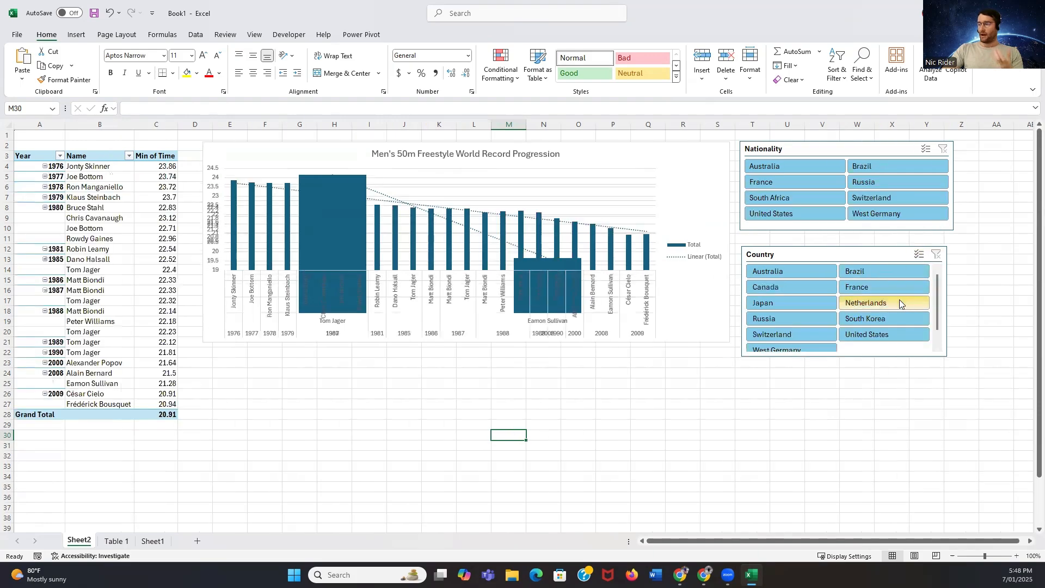
# Filter the PivotTable and chart by the country United States, narrowing it to South African and, in its place, United States nationality
pyautogui.scroll(-1, 897, 297)
pyautogui.click(910, 298)
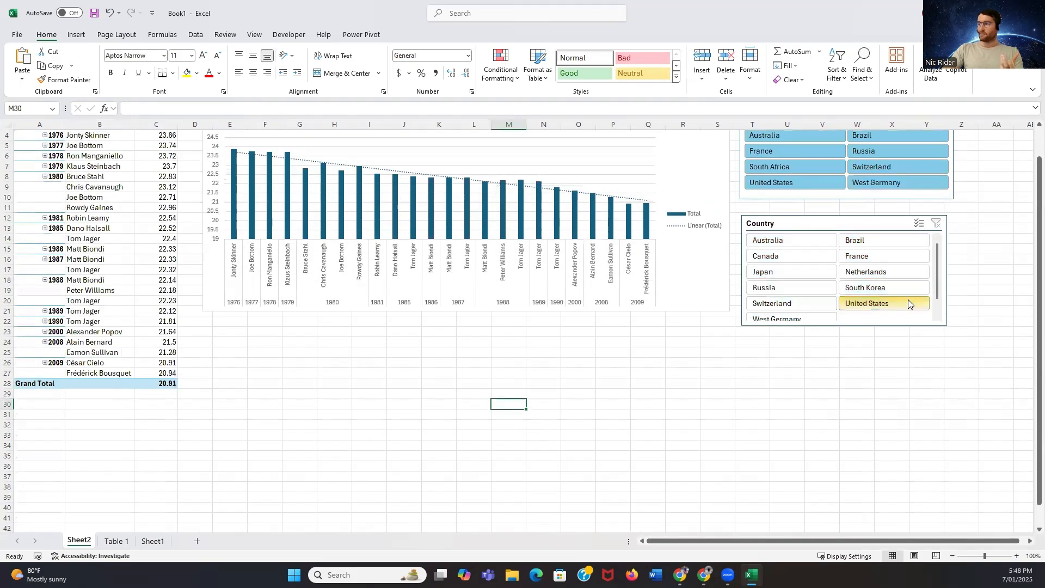
pyautogui.scroll(1, 694, 349)
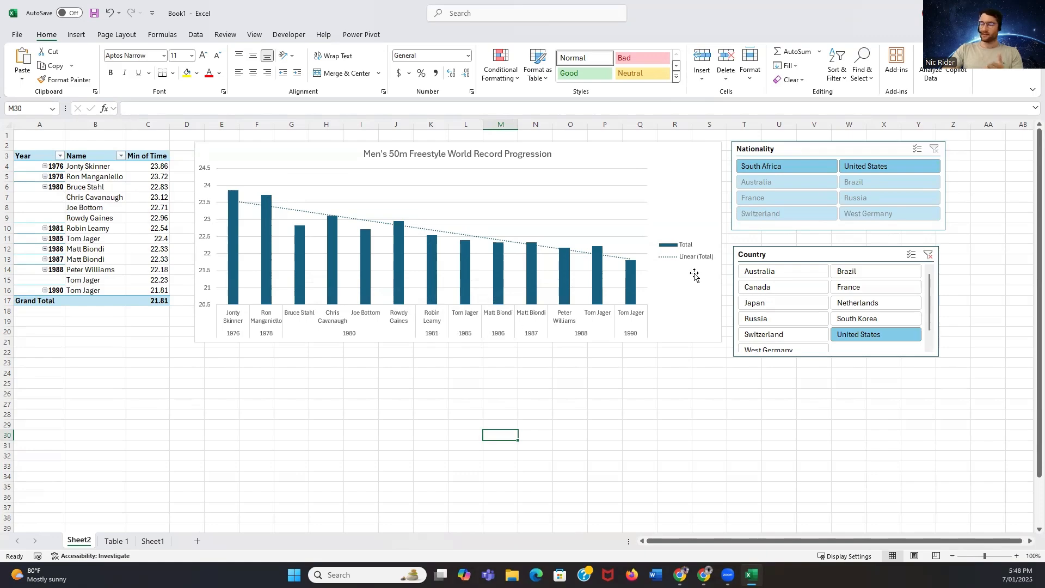
pyautogui.click(770, 171)
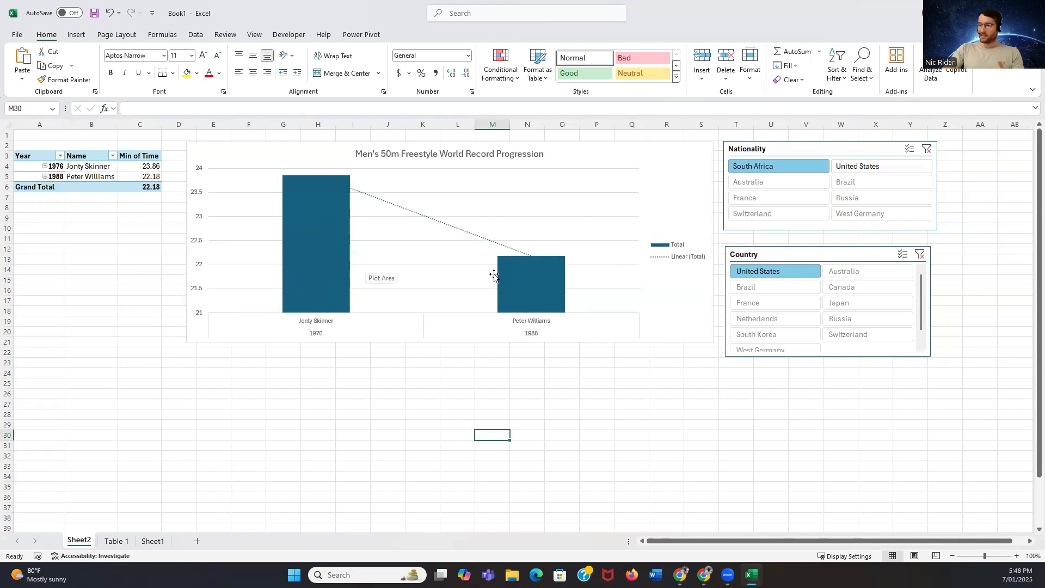
pyautogui.click(858, 166)
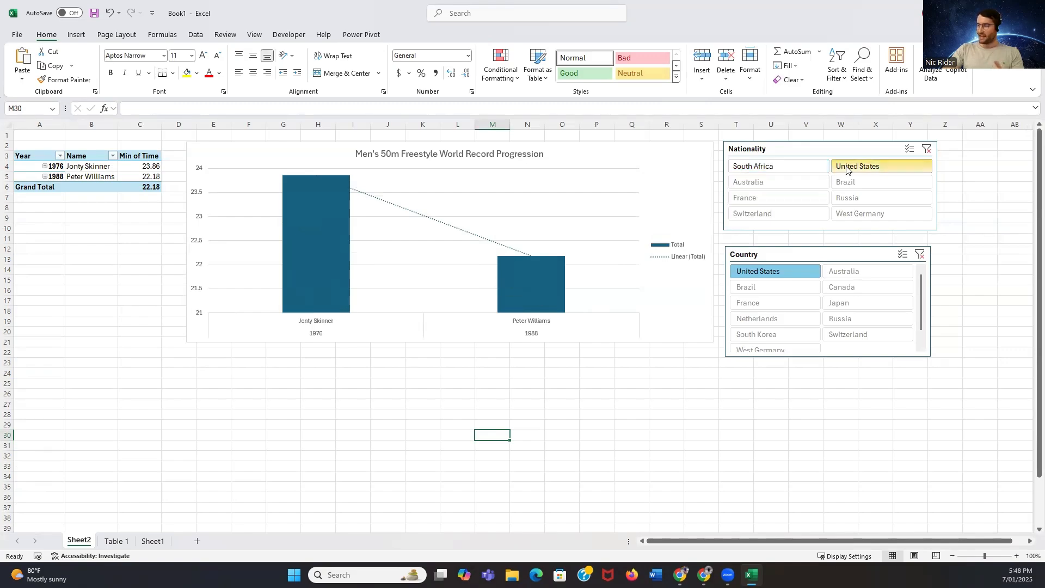
# Clear the Country and Nationality slicer filters to show every record in the PivotTable and chart
pyautogui.scroll(-1, 961, 142)
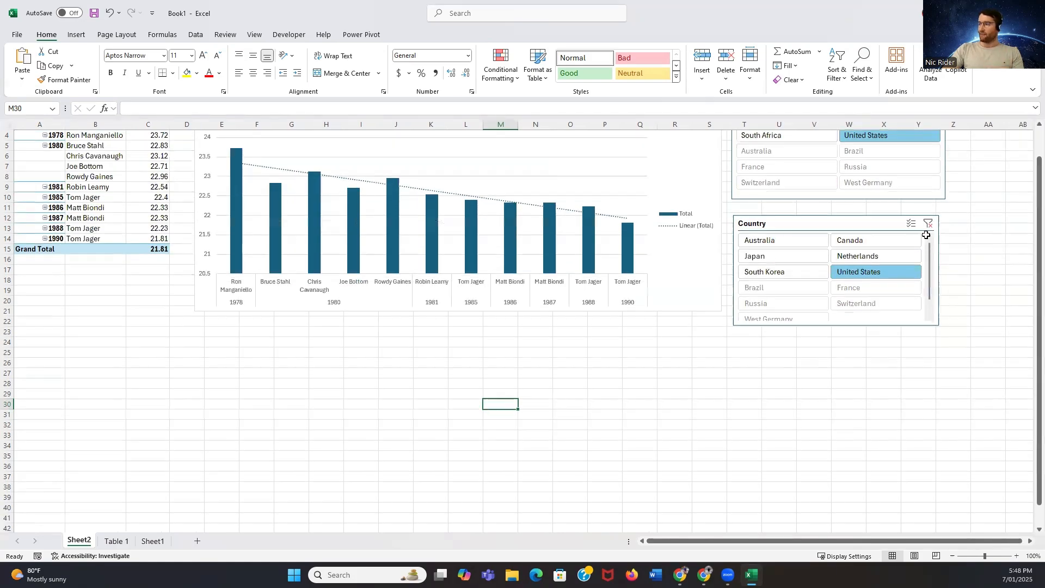
pyautogui.scroll(1, 931, 245)
pyautogui.click(928, 254)
pyautogui.click(939, 153)
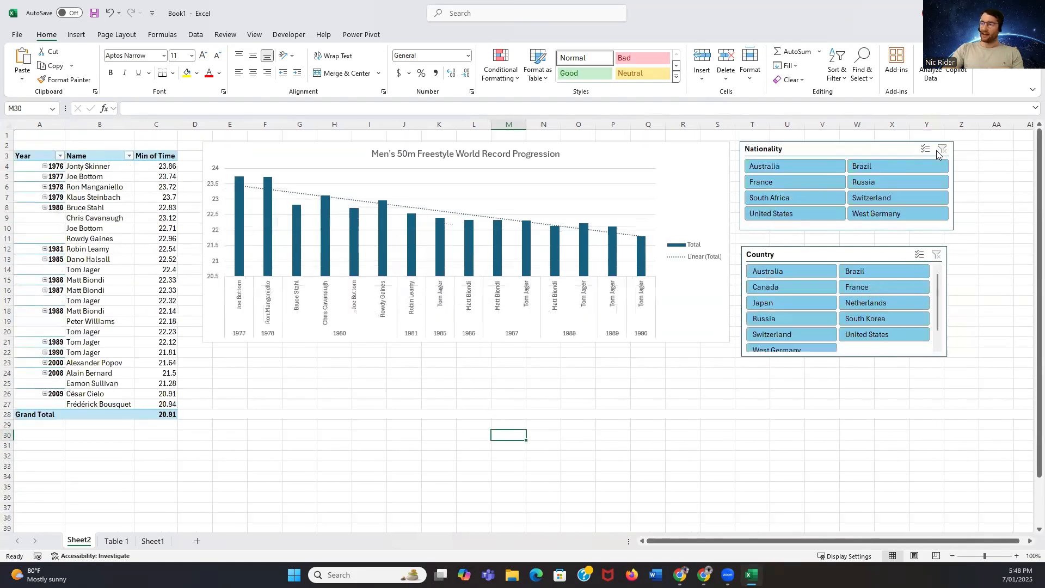
pyautogui.click(340, 382)
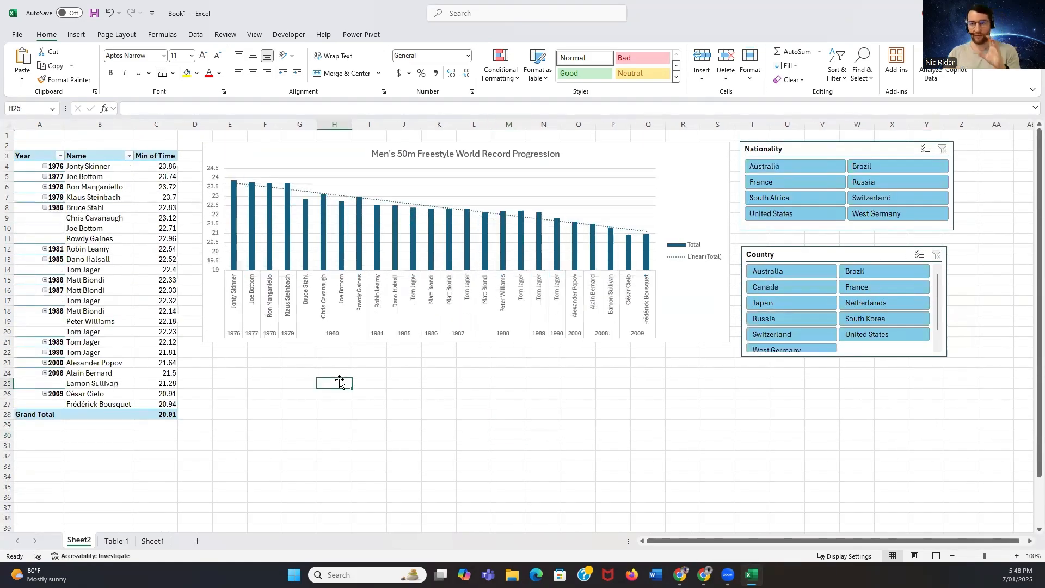